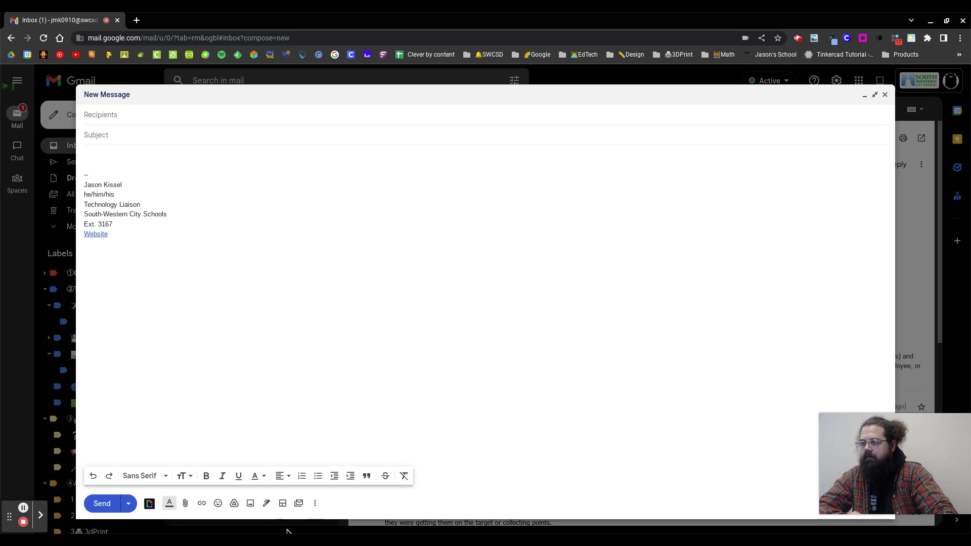
Open the layout selection for the new message and examine the preview of the Call to action layout
click(283, 505)
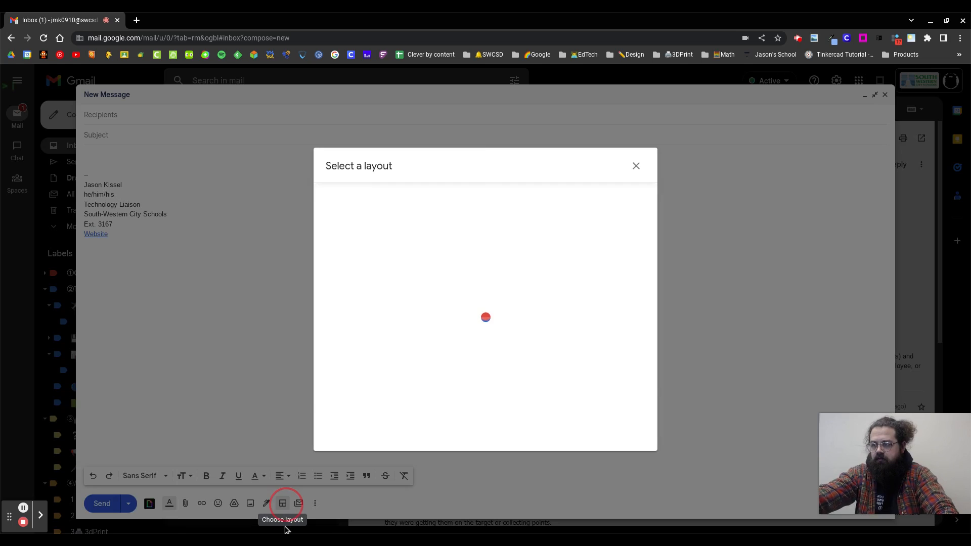
scroll(595, 393, down, 1)
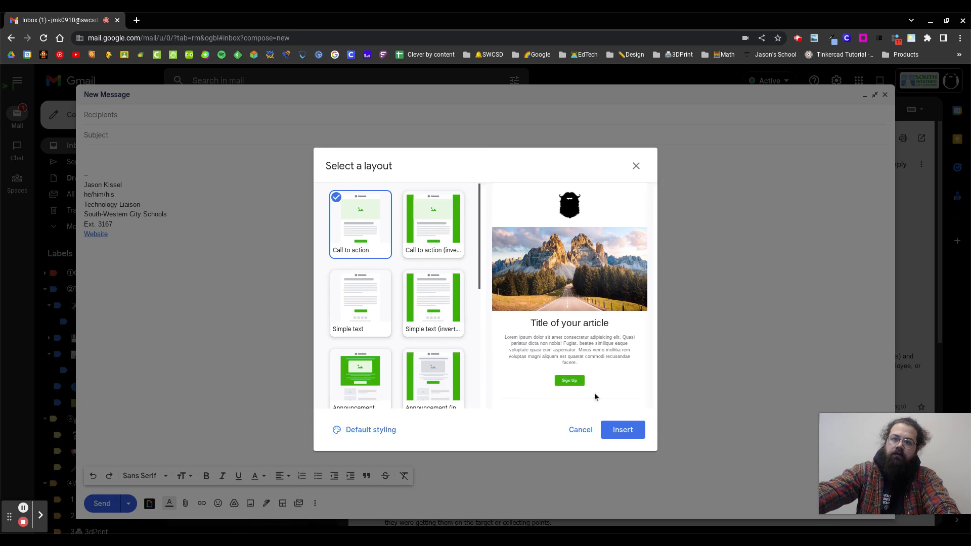
scroll(608, 363, up, 1)
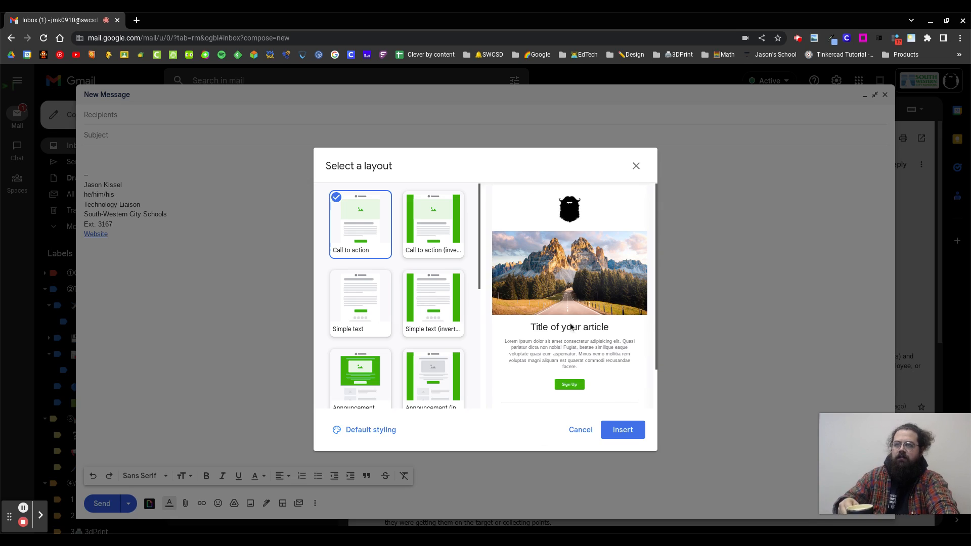
Open the default styling and try the palette colors #38761D, #674EA7, #CC0000 and #0C343D
click(363, 430)
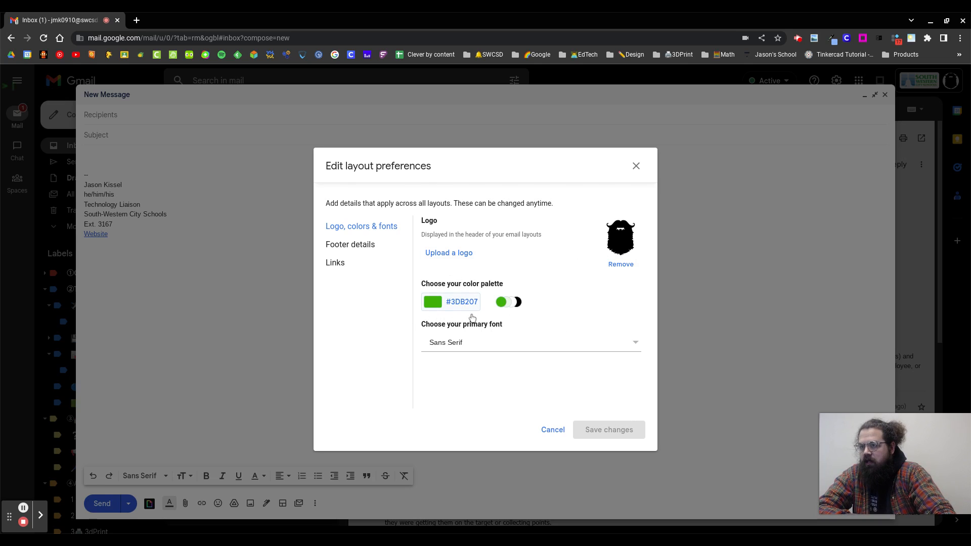
click(436, 317)
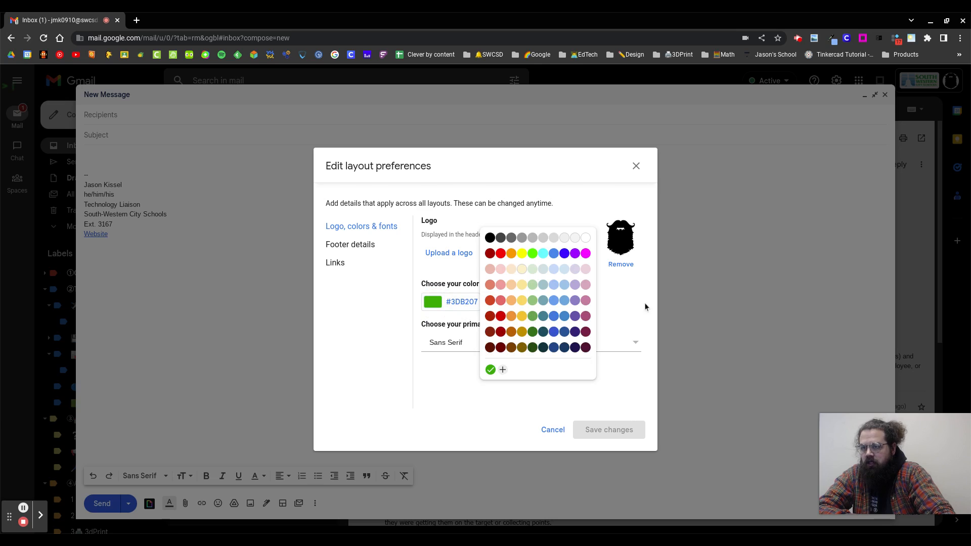
click(532, 331)
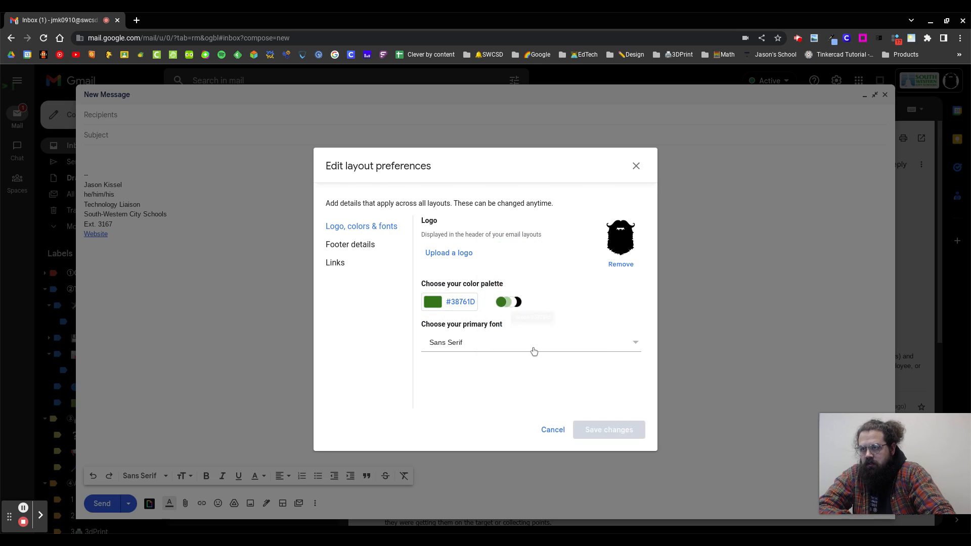
click(433, 302)
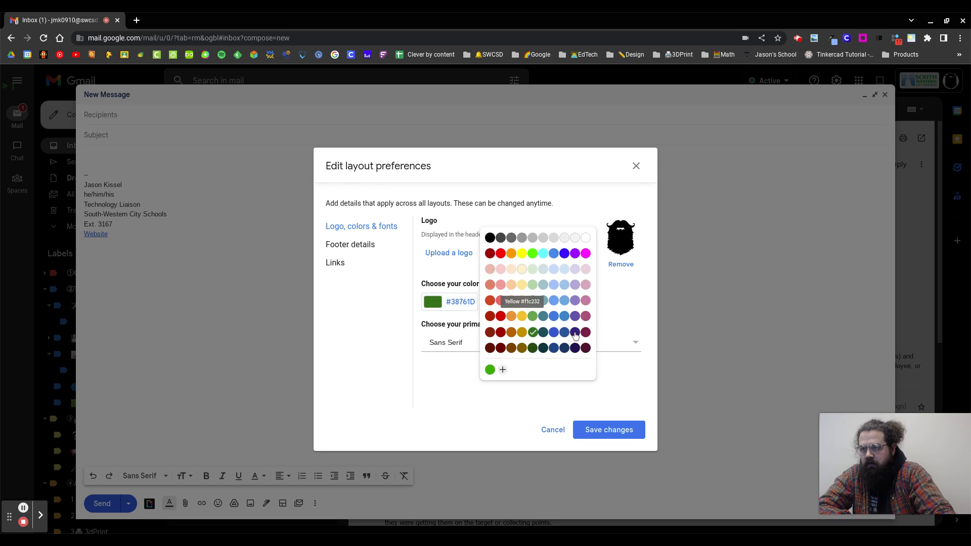
click(575, 318)
click(441, 305)
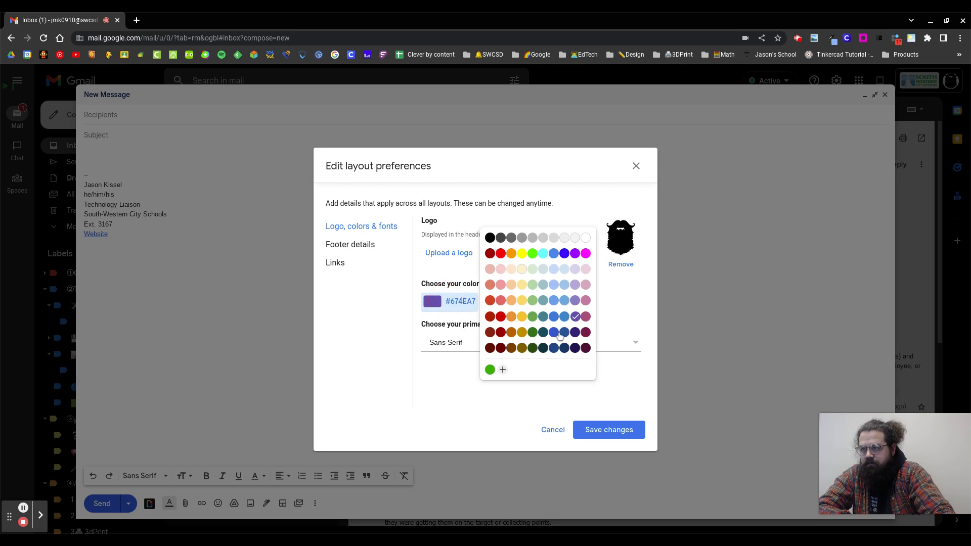
click(501, 318)
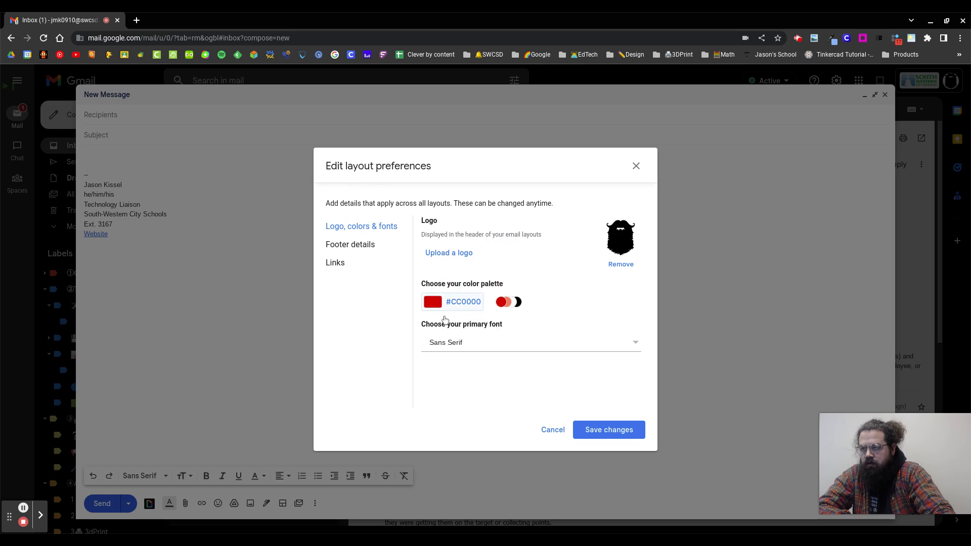
click(433, 302)
click(544, 348)
Examine the available primary fonts, the footer details and the contact and social media links in the layout preferences
click(466, 343)
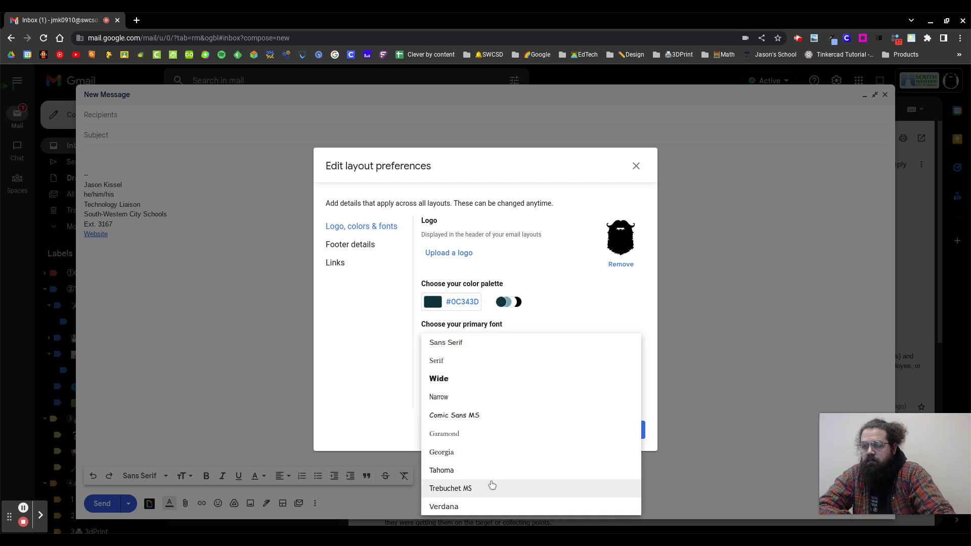
click(588, 306)
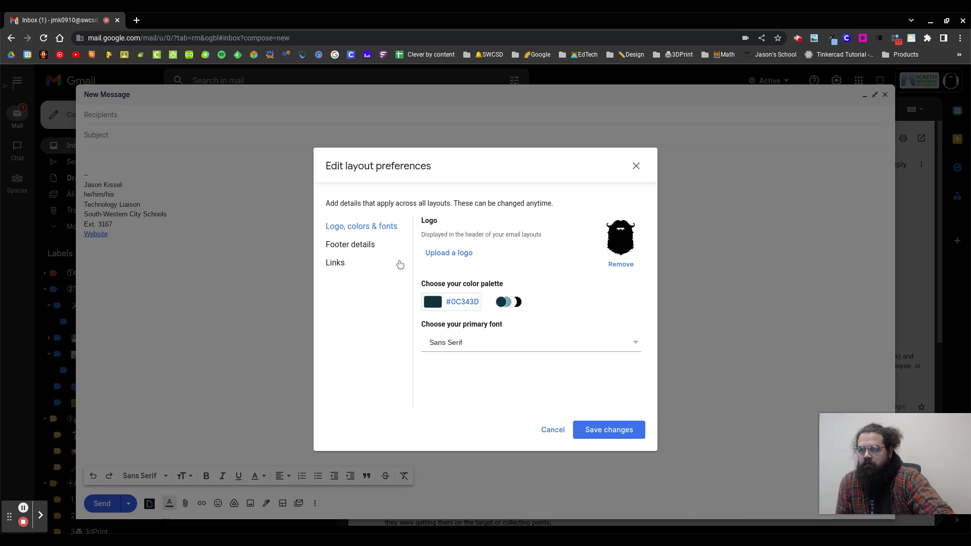
click(351, 251)
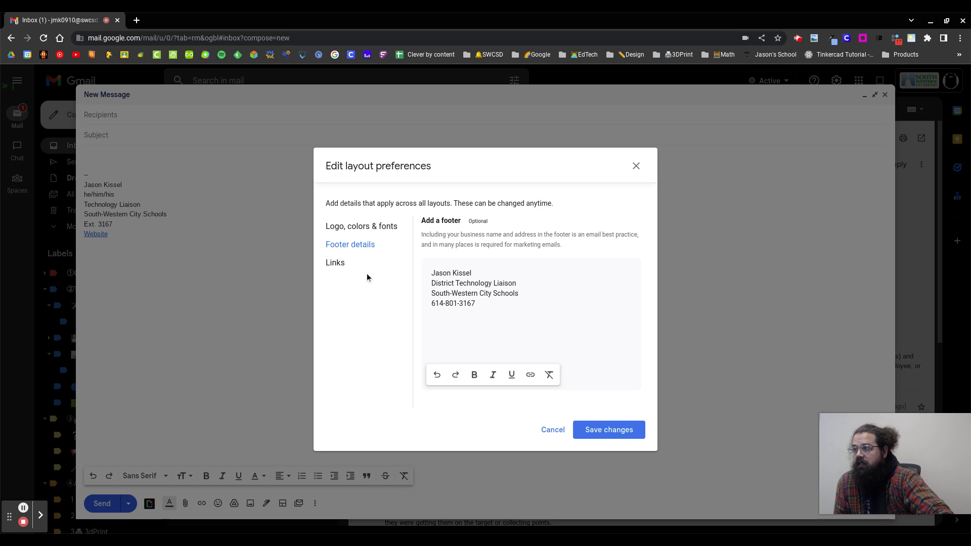
click(347, 260)
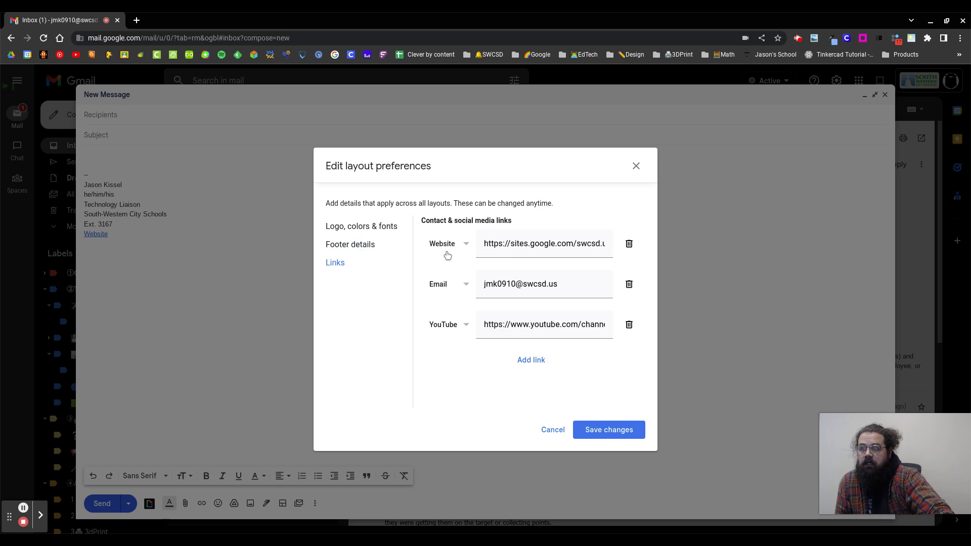
Add an empty contact link, view the available link types, remove that link and discard the layout preference changes
click(540, 369)
click(454, 367)
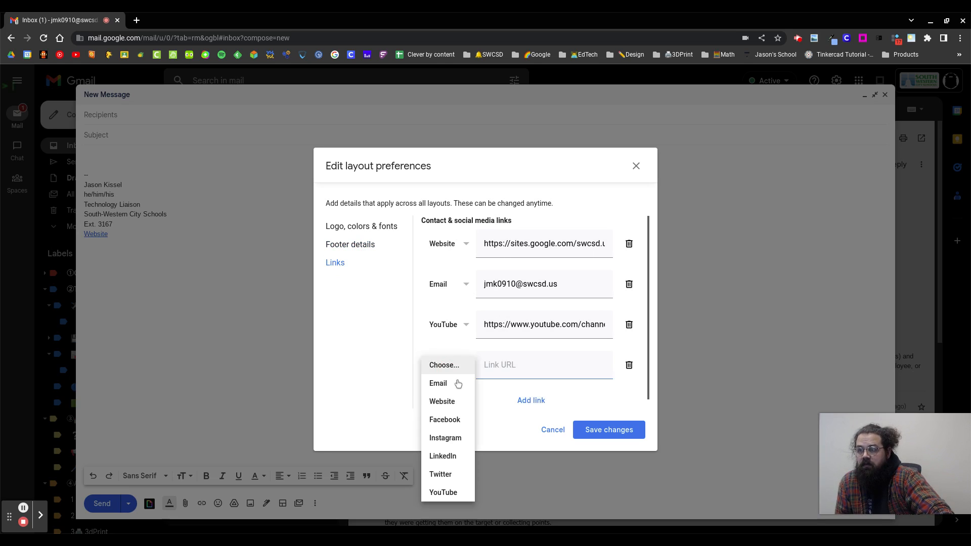
click(413, 369)
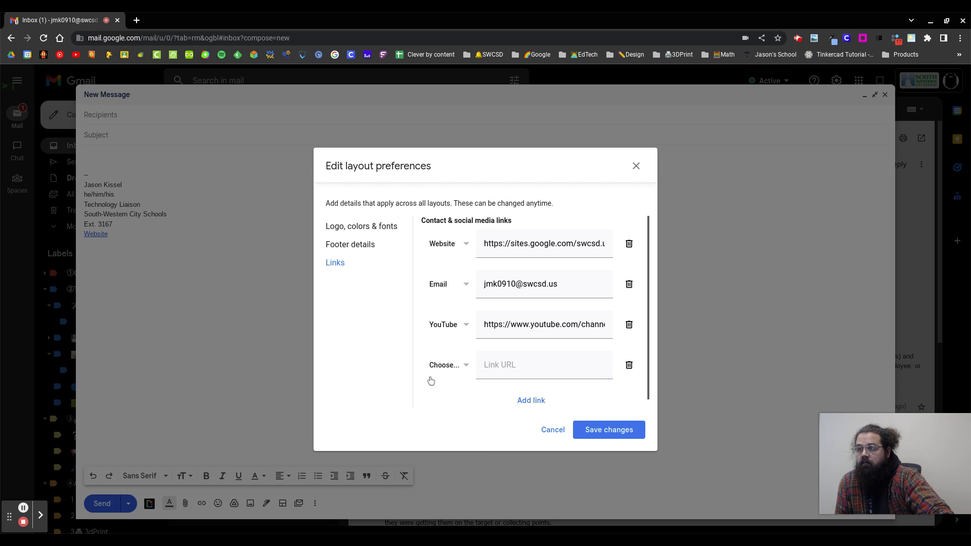
click(628, 365)
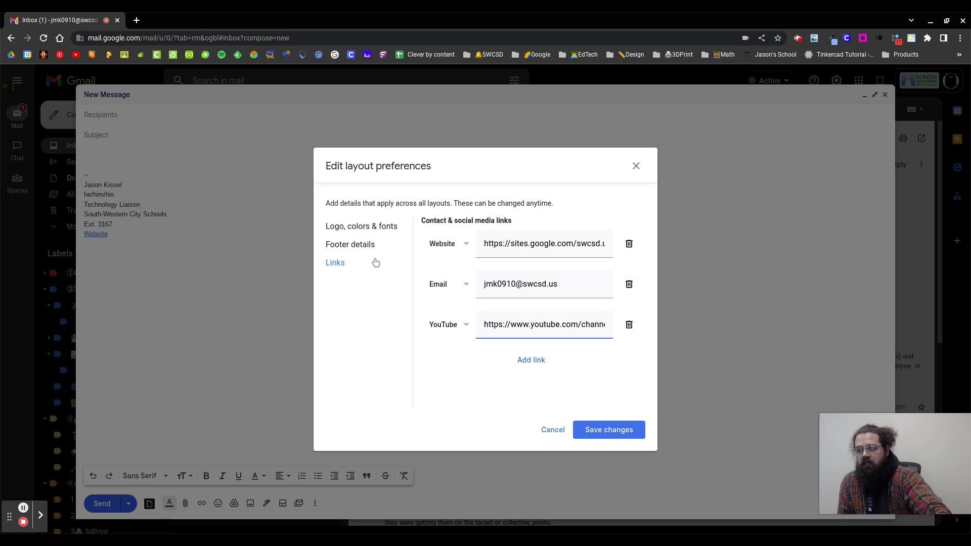
click(543, 429)
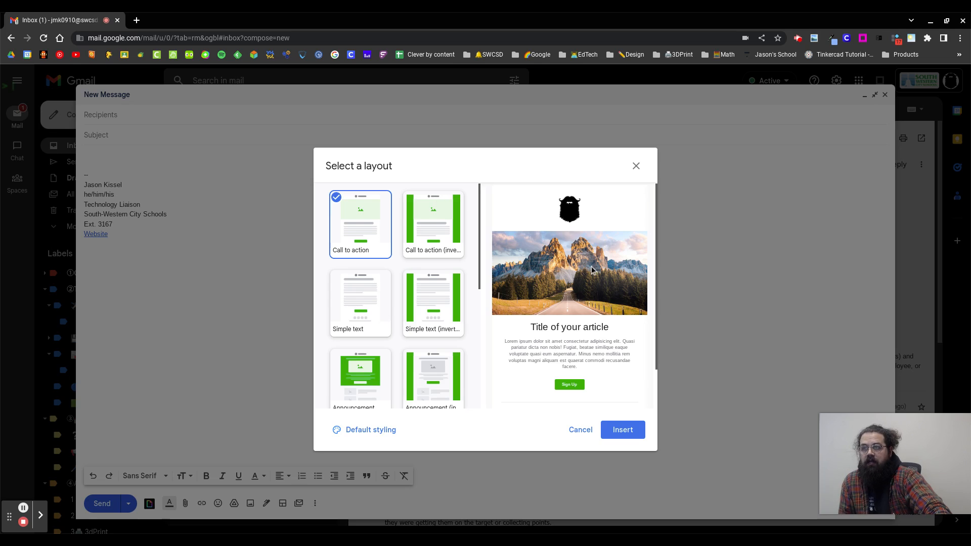
Compare the Call to action layout with its inverted version, examining the preview from the logo down to the footer
scroll(602, 314, down, 2)
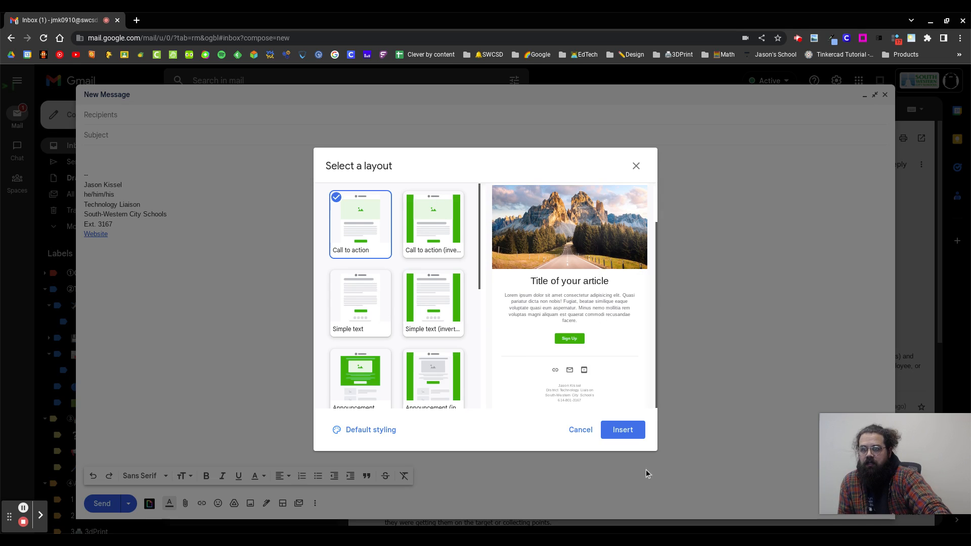
scroll(629, 306, up, 2)
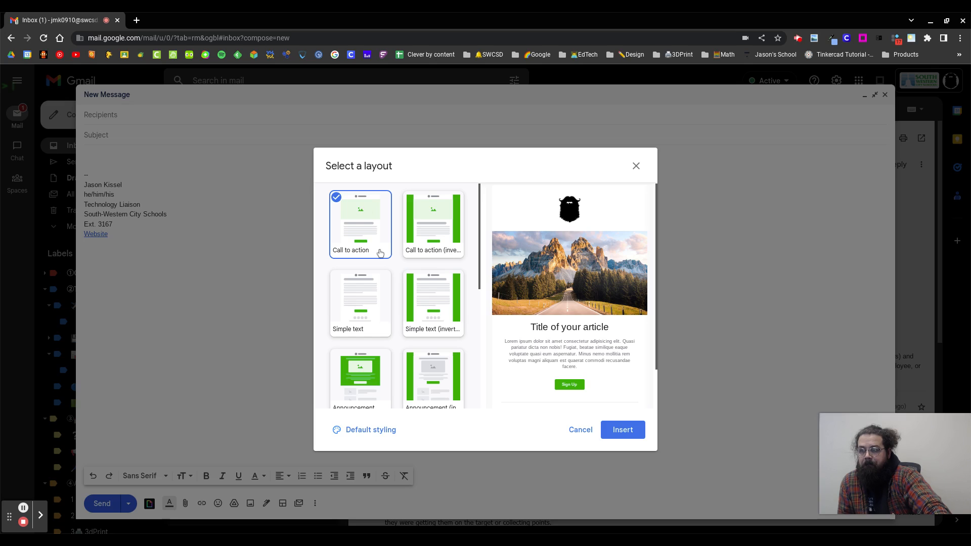
click(450, 232)
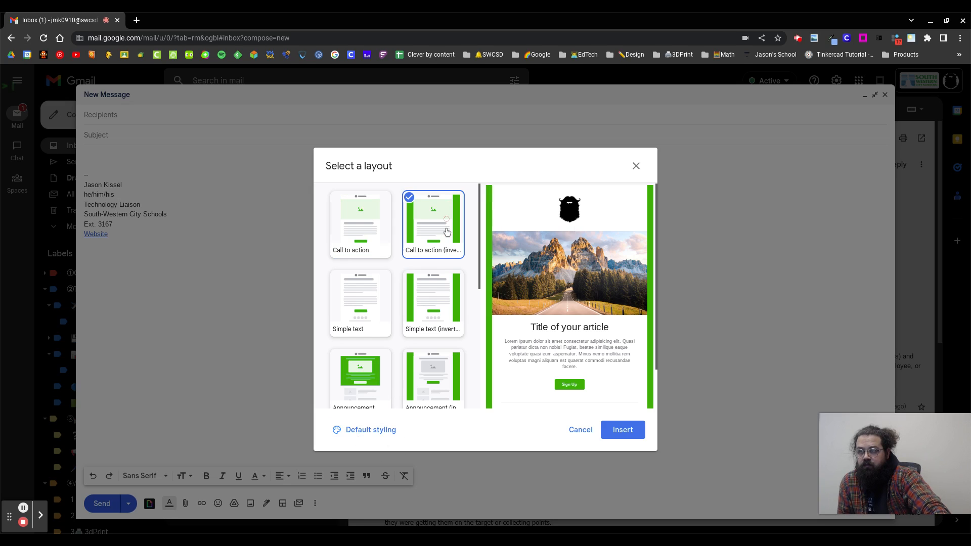
click(350, 233)
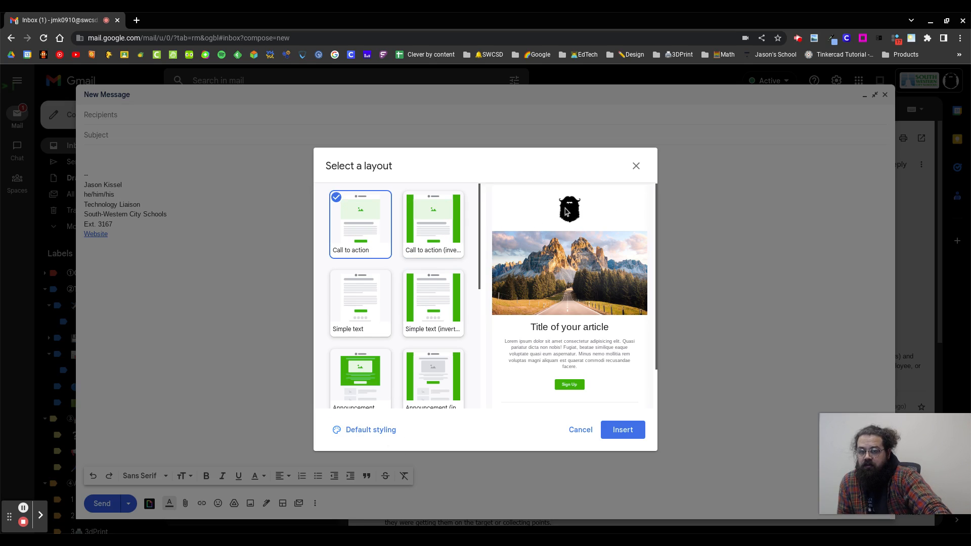
scroll(584, 283, down, 1)
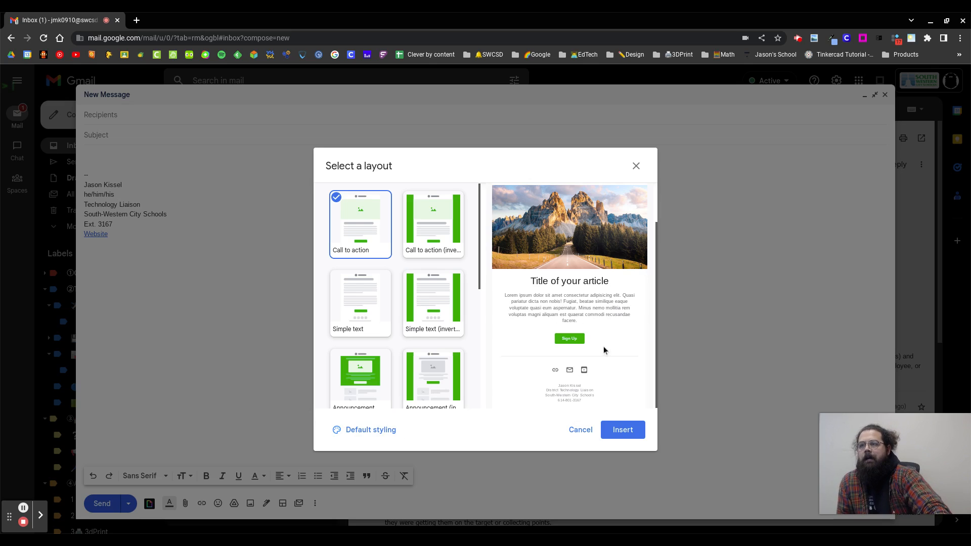
scroll(581, 348, up, 1)
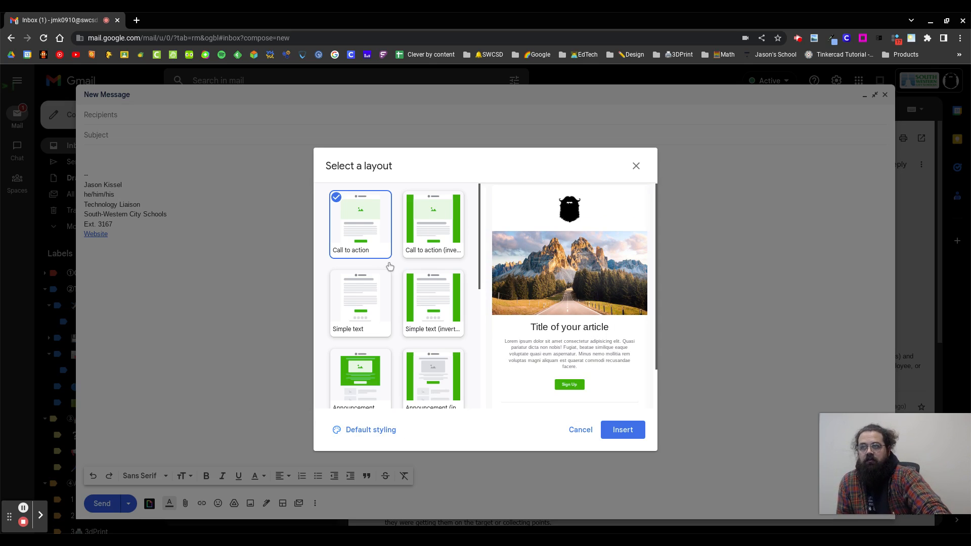
Browse the full list of available layouts, from Call to action through Referral (inverted)
scroll(387, 303, down, 5)
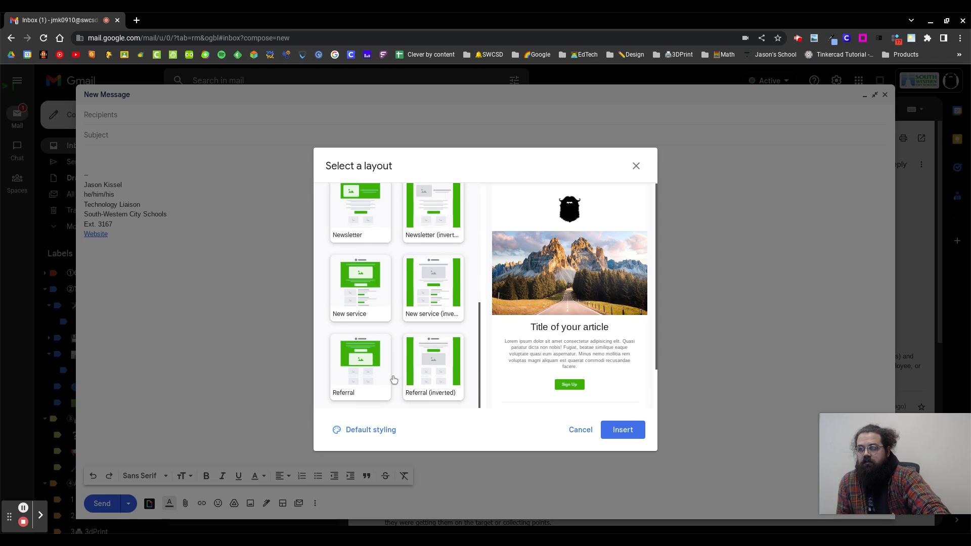
scroll(384, 379, up, 5)
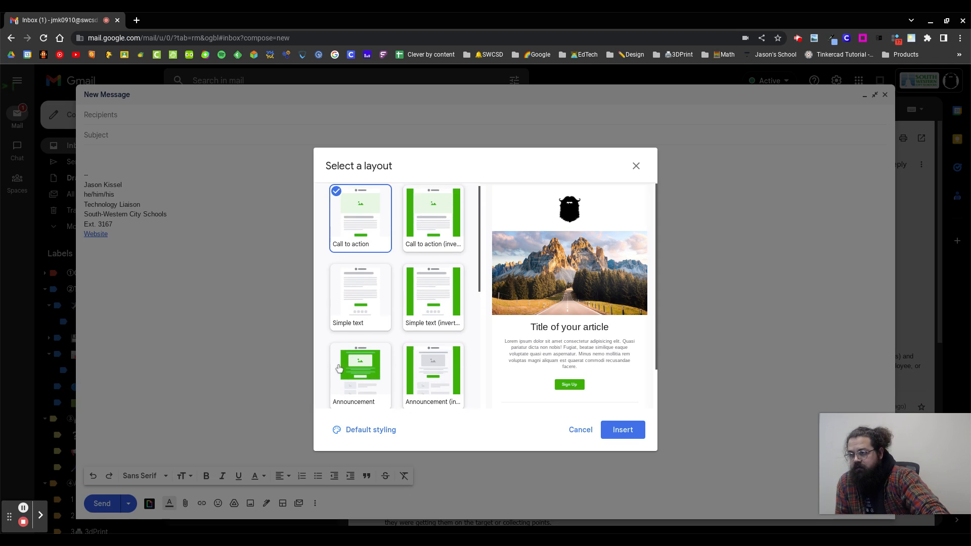
scroll(339, 369, down, 5)
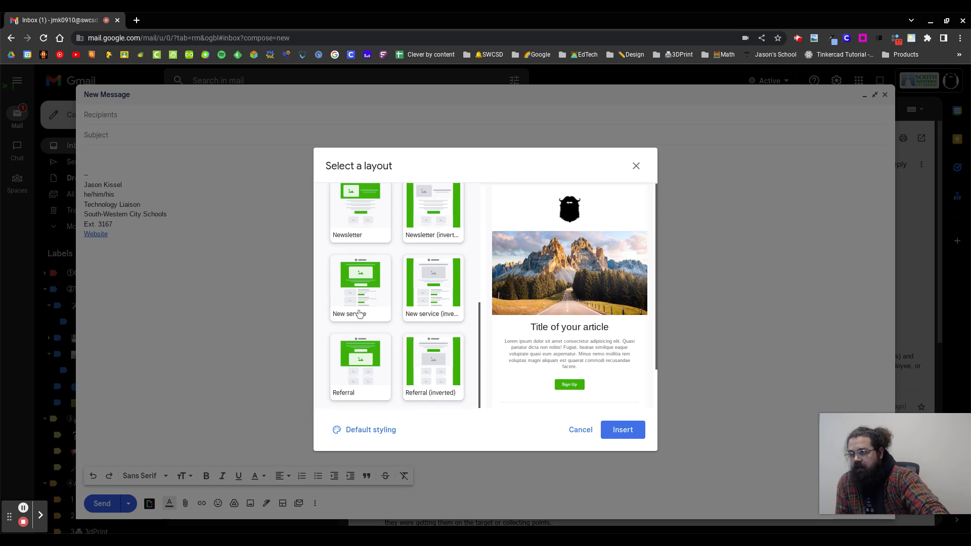
scroll(445, 339, up, 1)
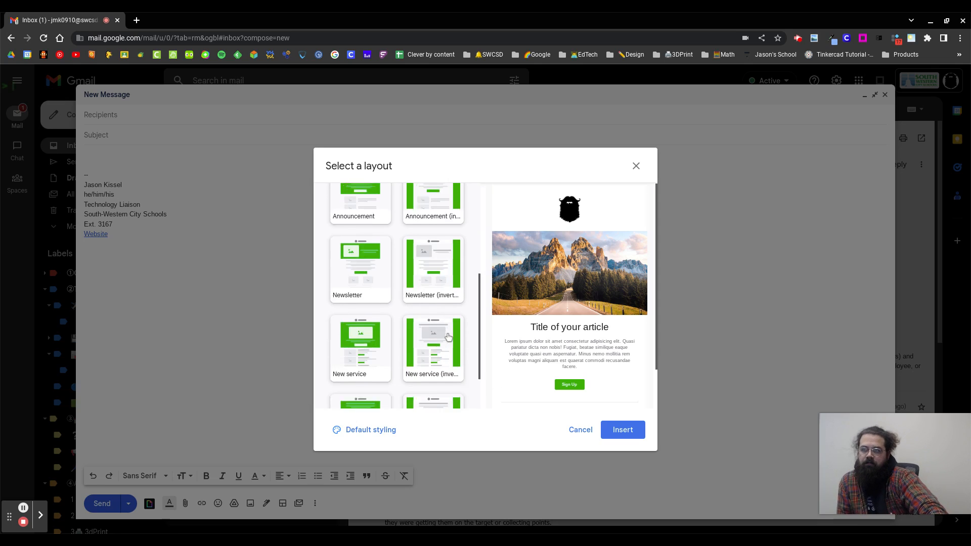
scroll(447, 336, up, 2)
Preview the inverted Call to action layout, followed by the Simple text layout and its inverted version
click(433, 225)
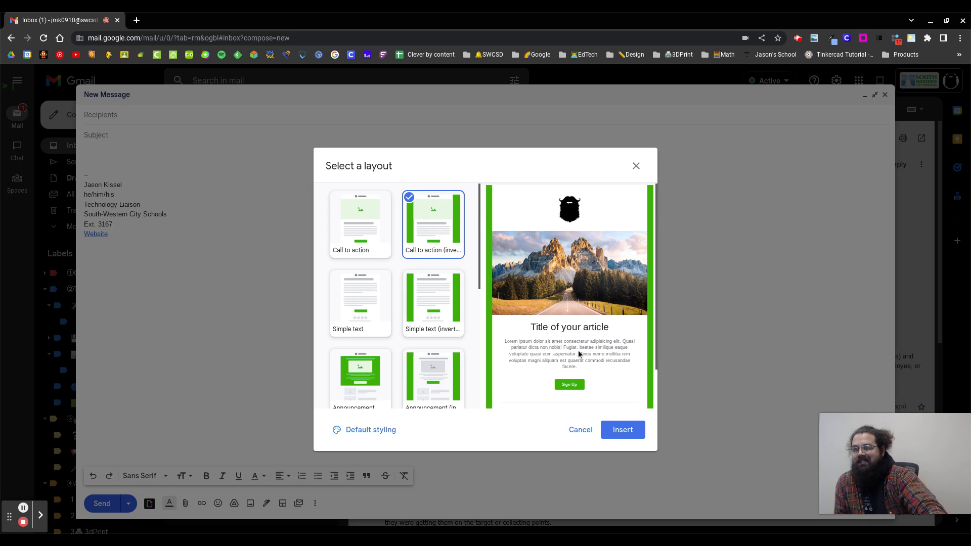
scroll(579, 354, down, 1)
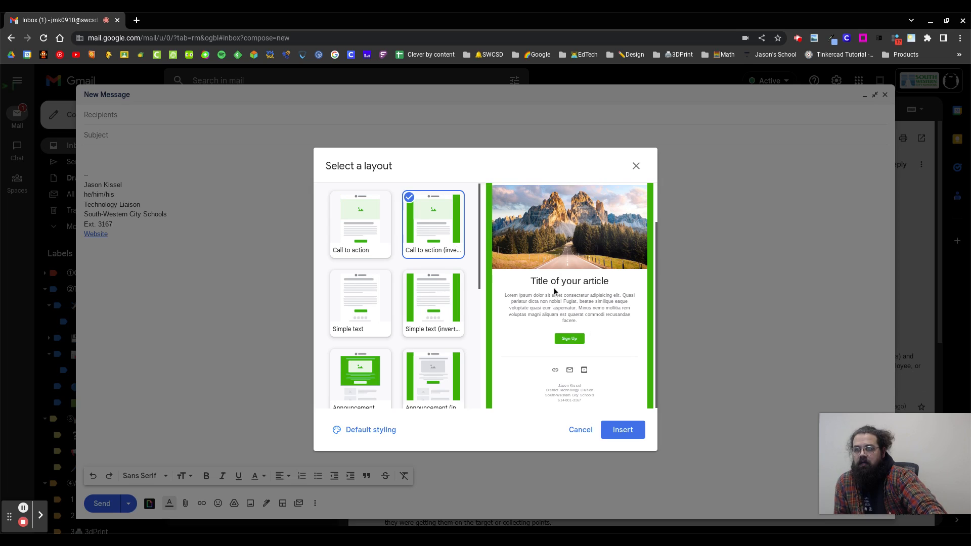
scroll(544, 313, up, 1)
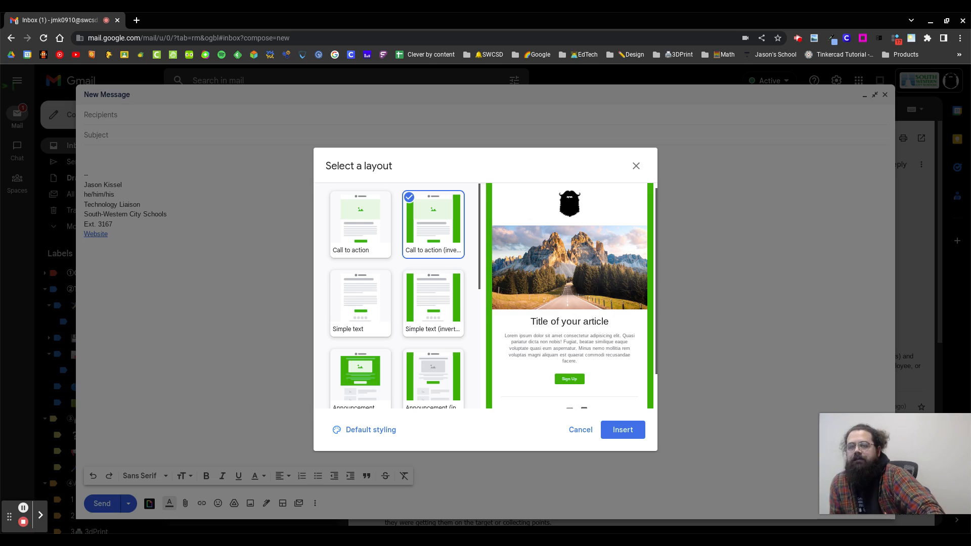
click(353, 310)
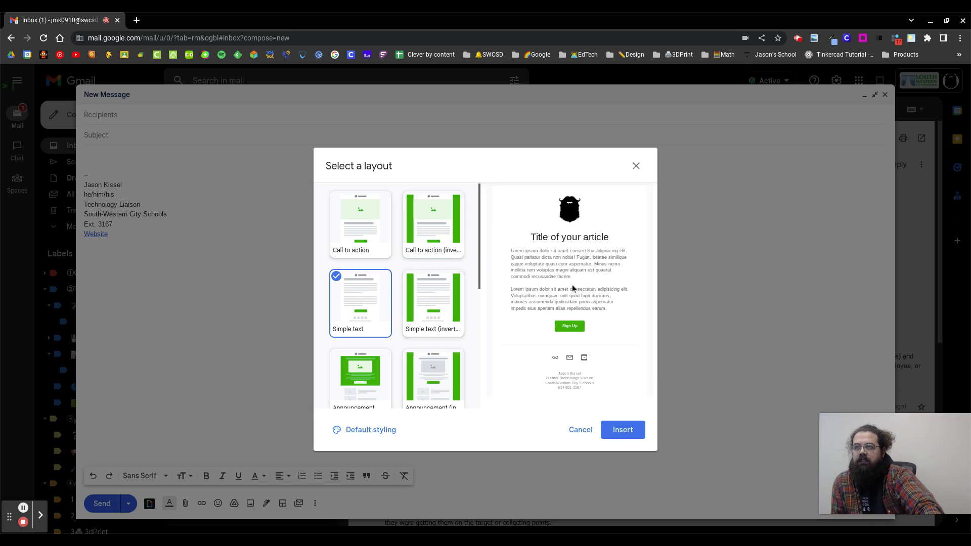
click(443, 311)
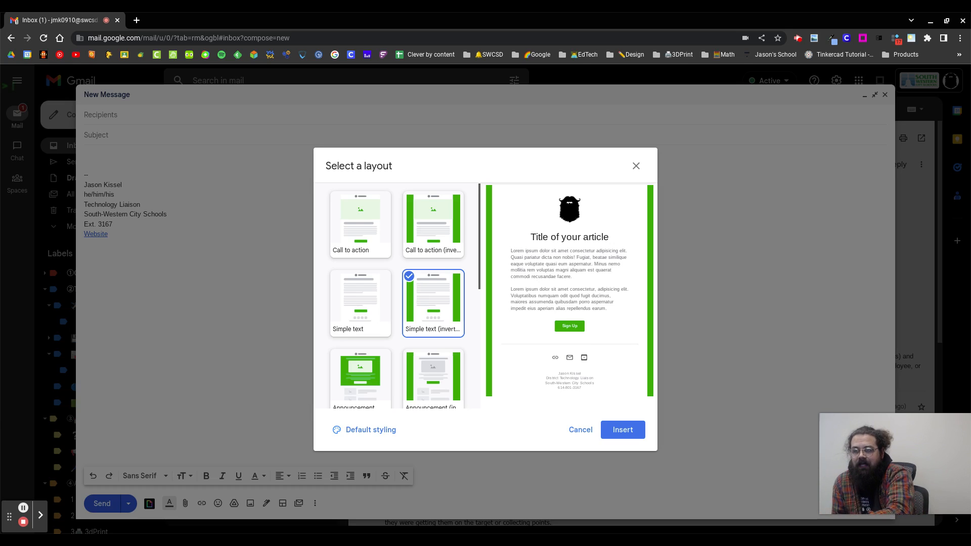
Select the Announcement layout and examine its preview, including the Our services section and the footer
scroll(354, 283, down, 2)
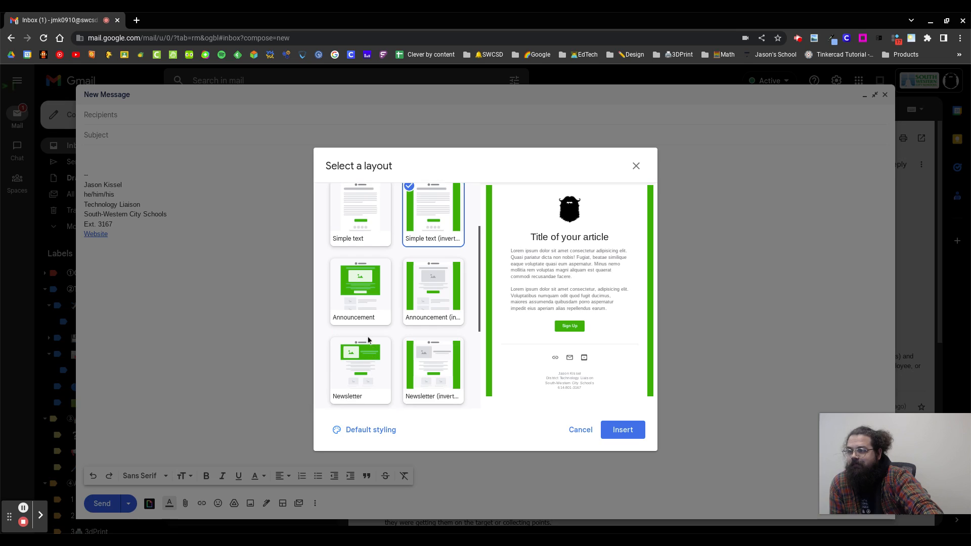
click(362, 302)
scroll(602, 314, down, 5)
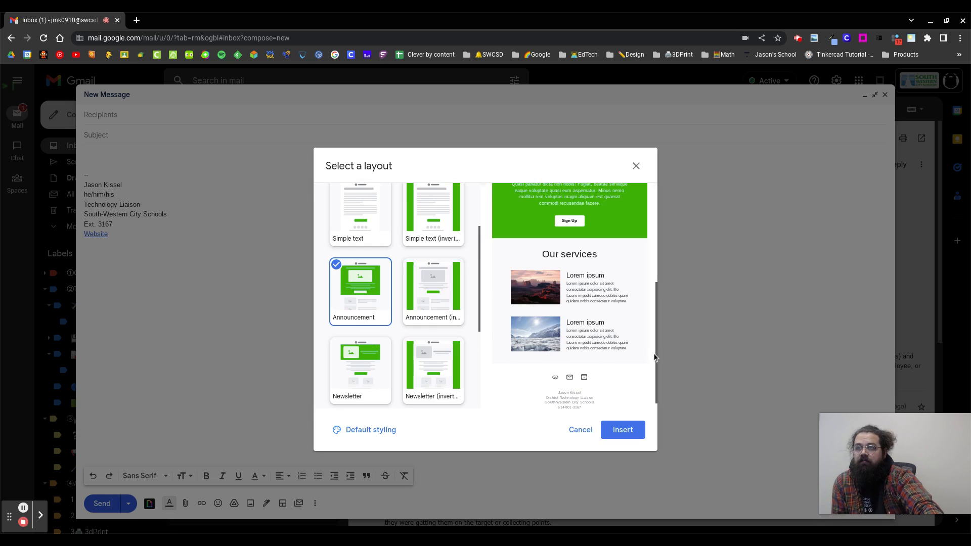
scroll(614, 269, up, 10)
scroll(576, 305, down, 3)
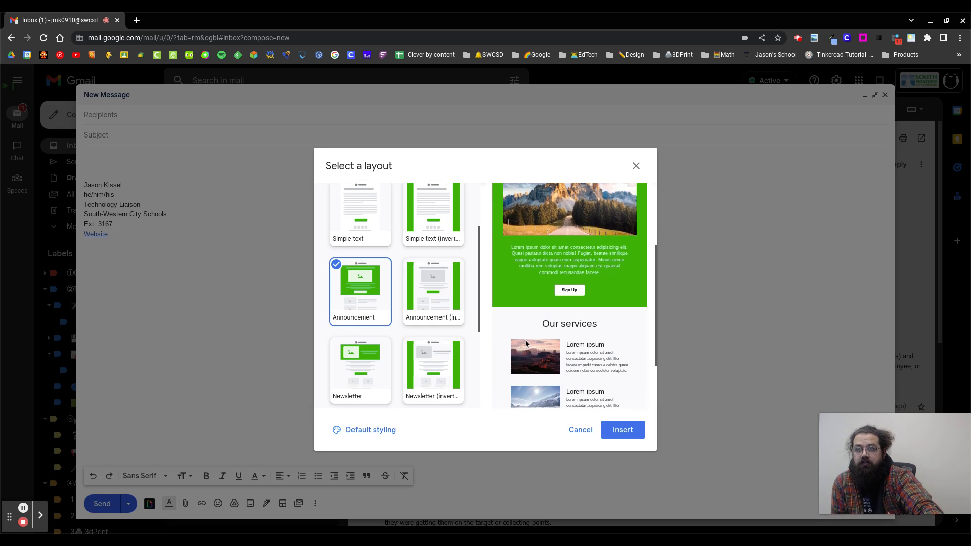
Review the rest of the Announcement preview down to its footer and switch to the inverted Announcement layout
scroll(526, 344, down, 1)
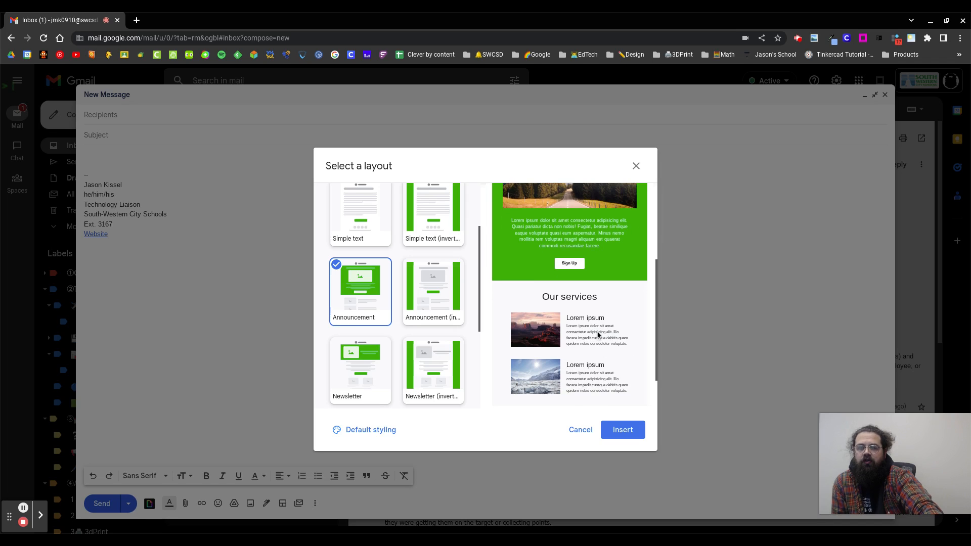
scroll(594, 328, down, 1)
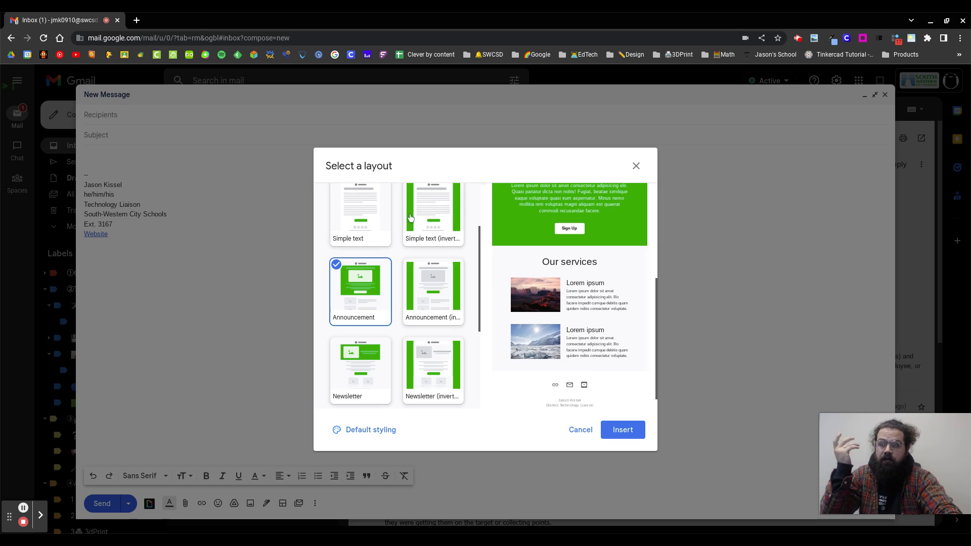
click(418, 275)
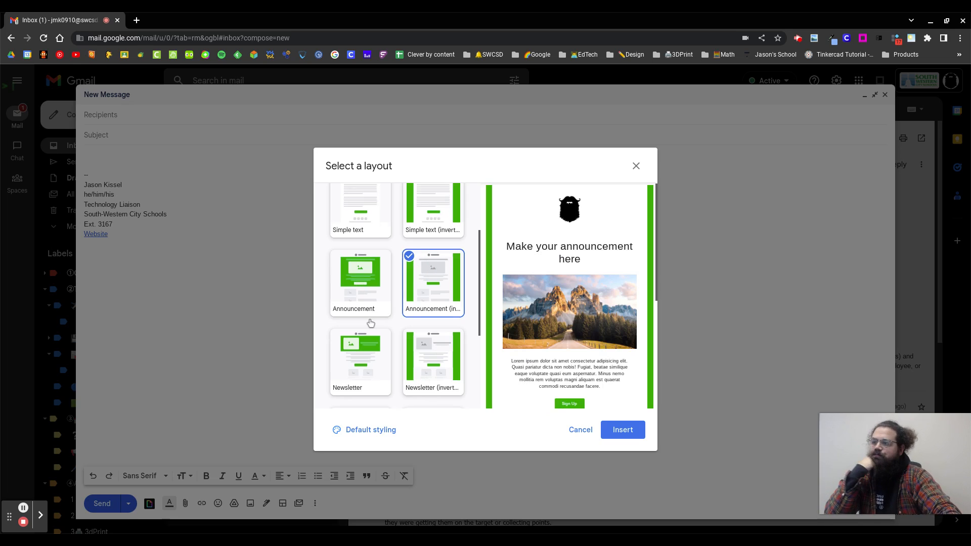
Select the Newsletter layout and examine its preview from the announcement banner through the article sections to the footer
scroll(370, 323, down, 2)
click(371, 316)
scroll(579, 256, down, 5)
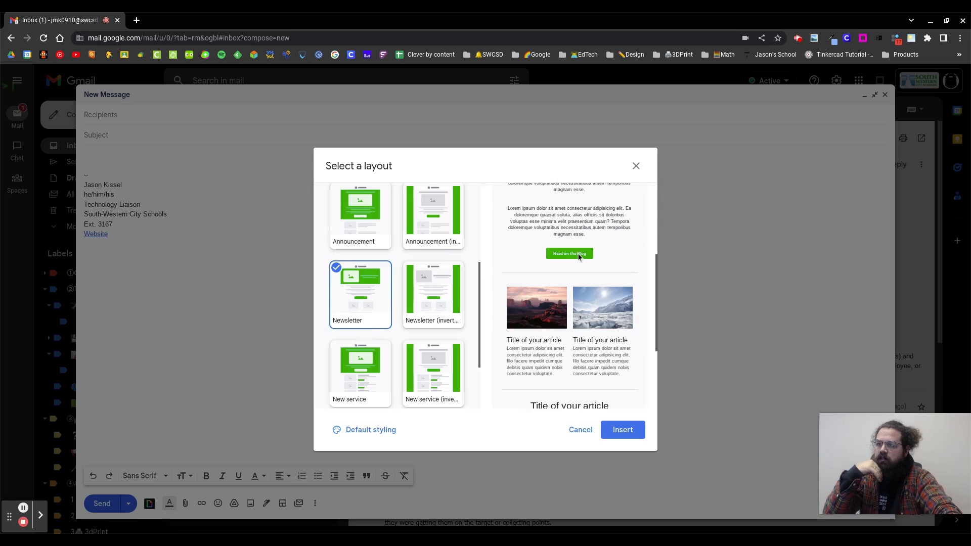
scroll(587, 237, up, 2)
scroll(545, 289, down, 5)
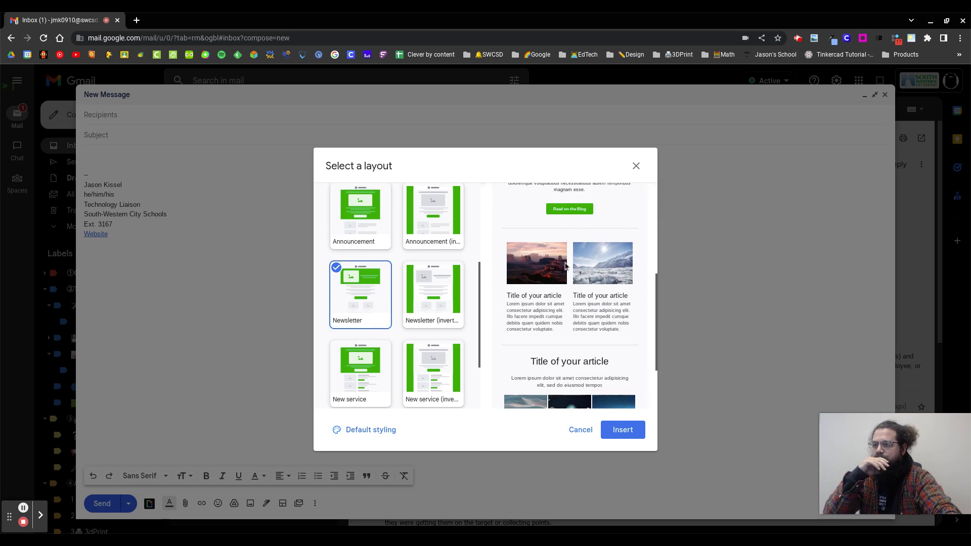
scroll(543, 276, up, 6)
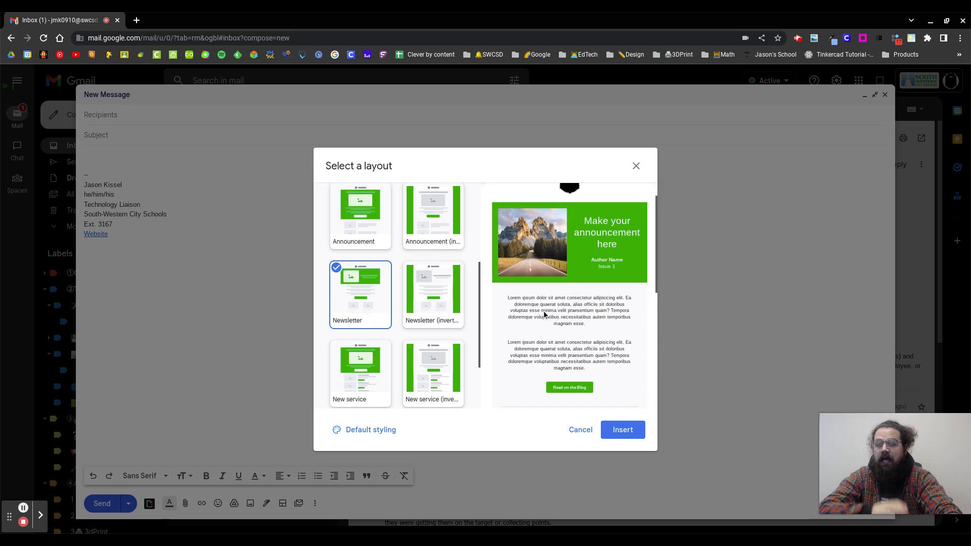
scroll(554, 314, down, 1)
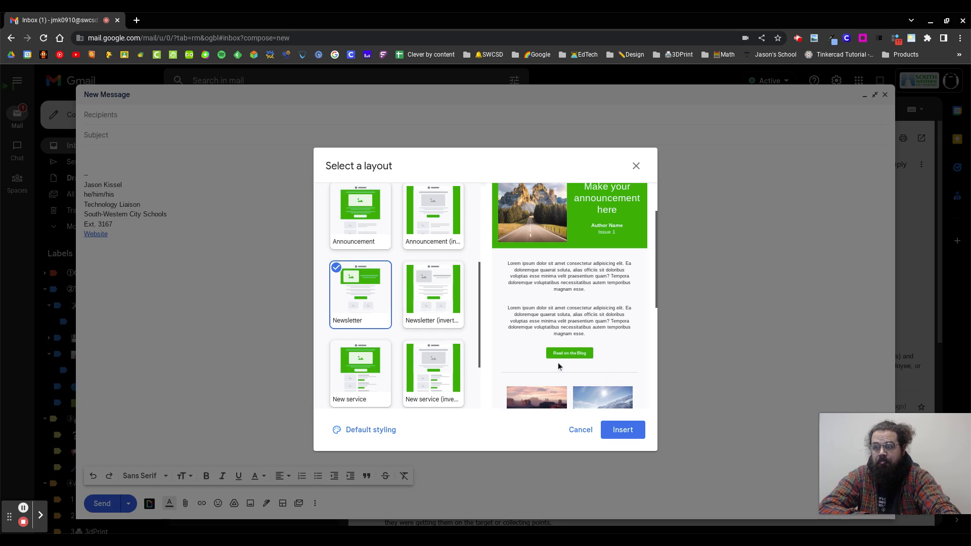
scroll(555, 327, down, 2)
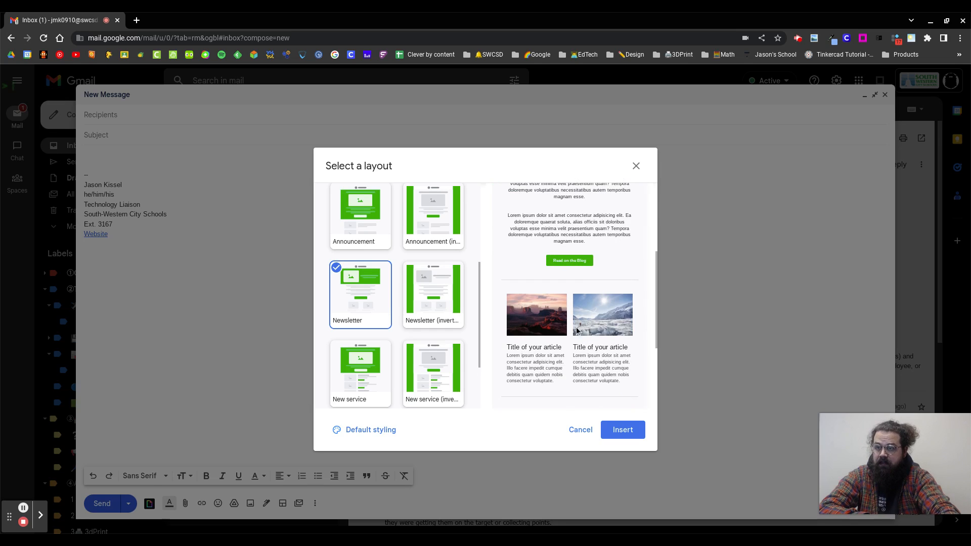
scroll(503, 322, down, 3)
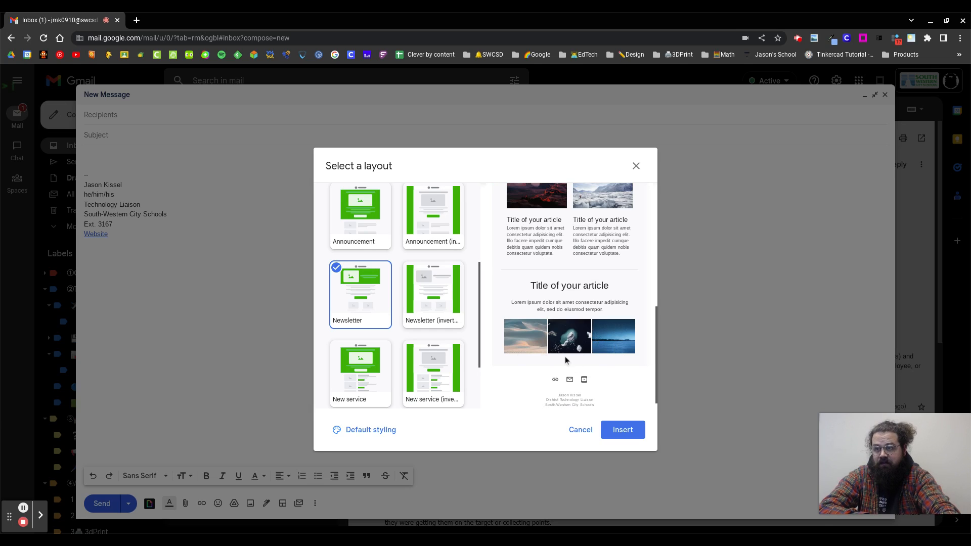
Select the New service layout and examine the Our offer section in its preview
scroll(357, 384, down, 2)
click(358, 303)
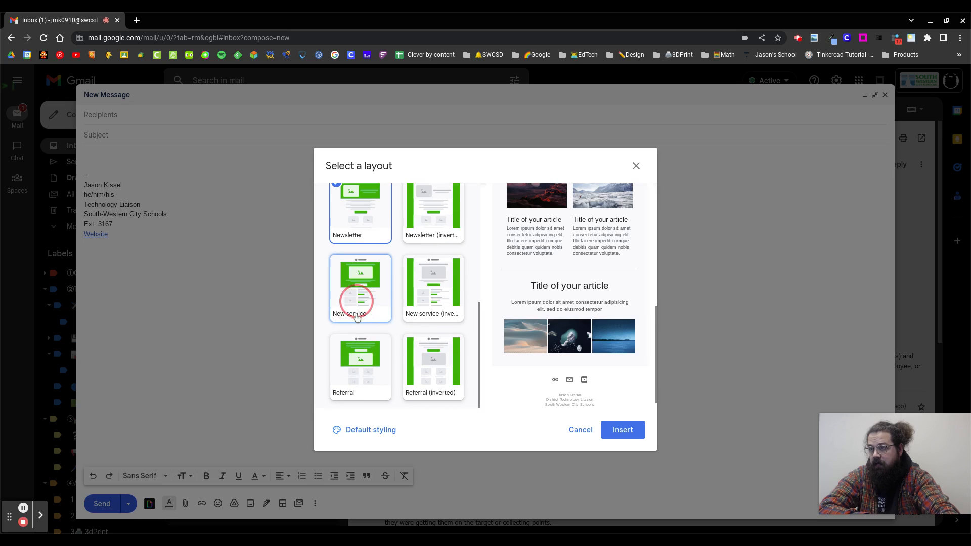
scroll(584, 291, down, 5)
scroll(638, 315, up, 2)
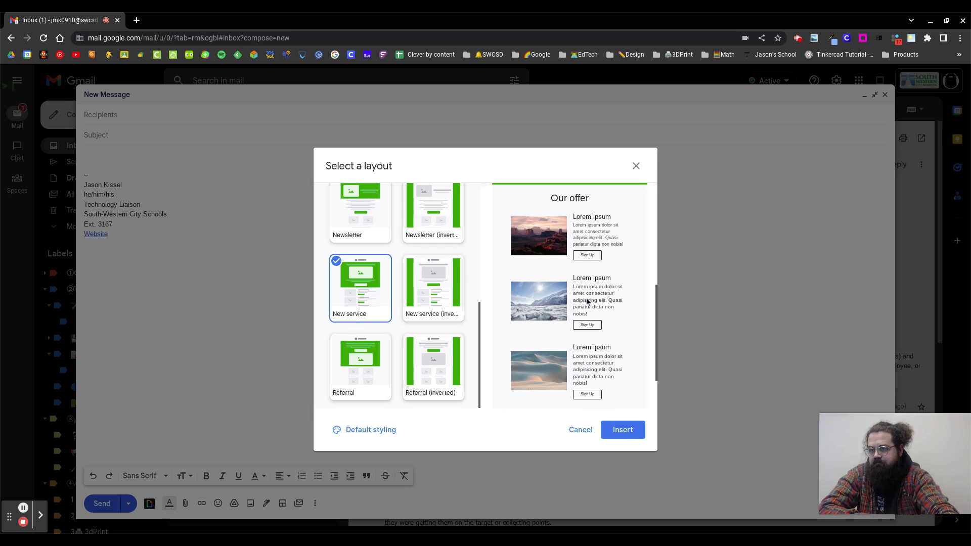
Select the Referral layout and examine its preview from the refer-a-friend banner down to the footer
click(378, 375)
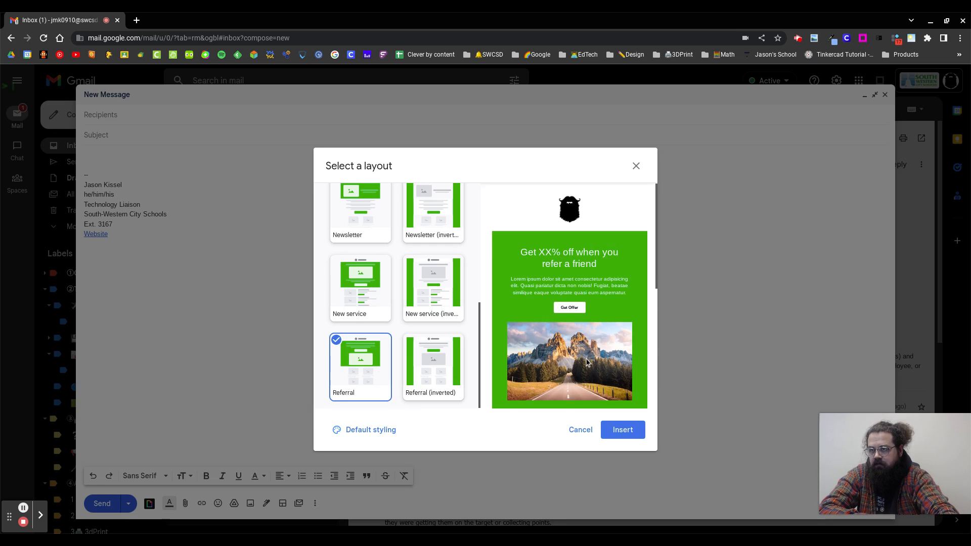
scroll(611, 331, down, 3)
scroll(610, 332, down, 3)
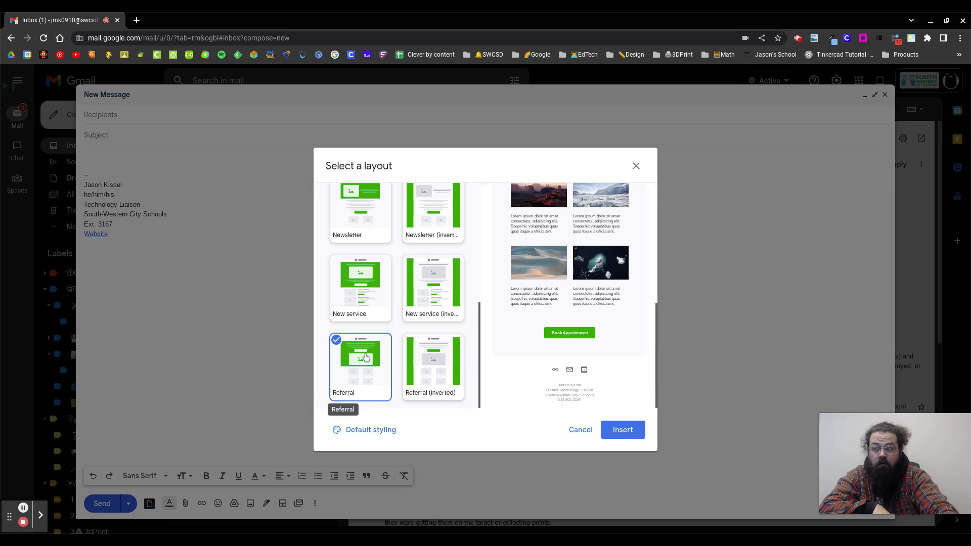
scroll(562, 329, up, 3)
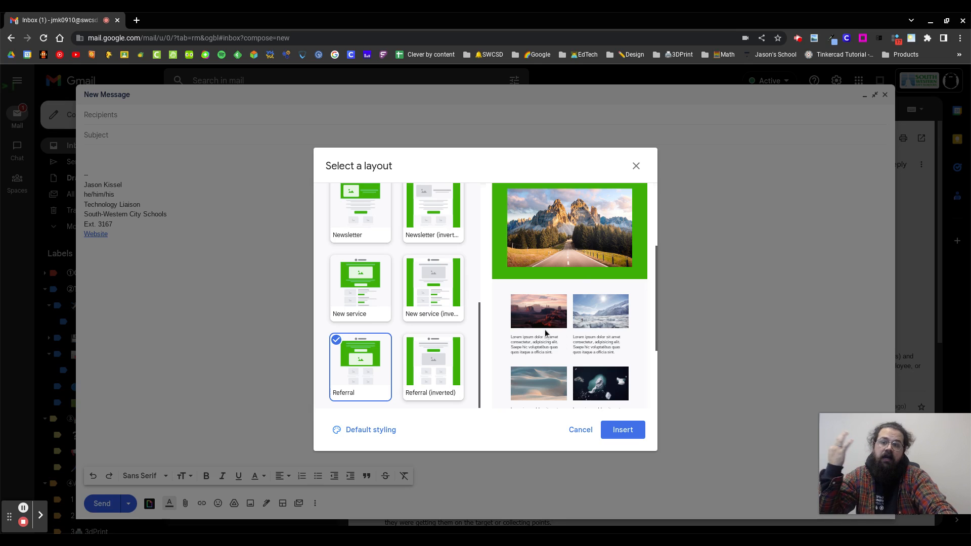
Recheck the New service layout's Our offer section and insert the inverted New service layout into the message
click(363, 317)
scroll(609, 339, down, 10)
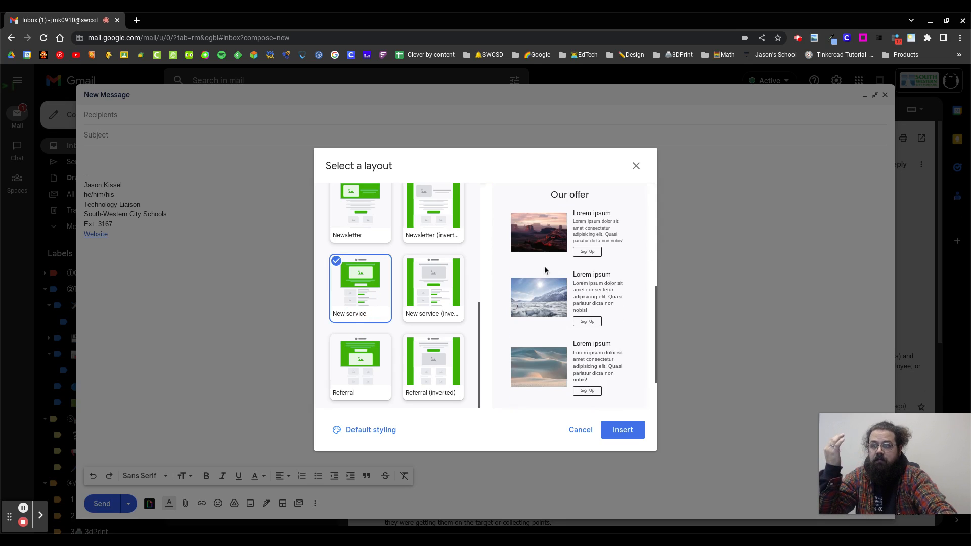
scroll(612, 344, up, 7)
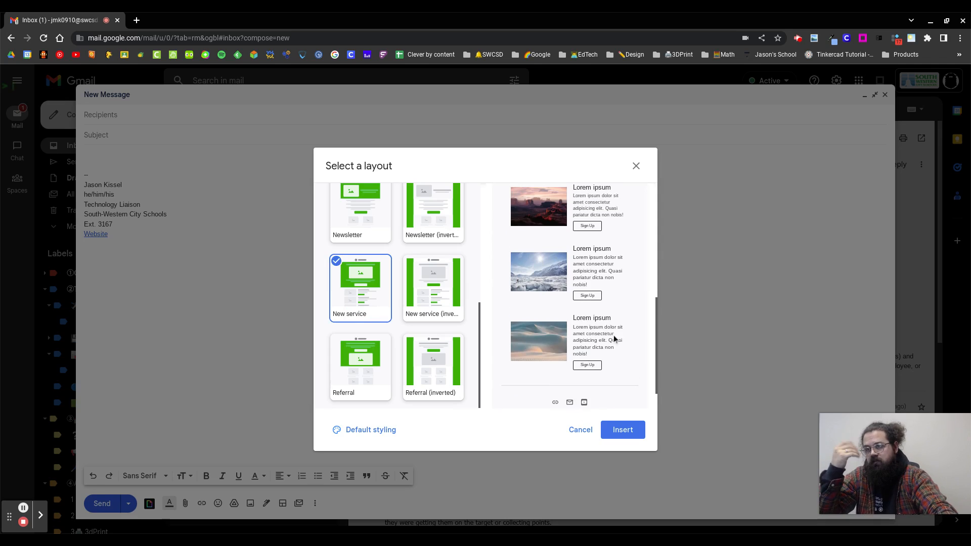
click(422, 310)
click(624, 430)
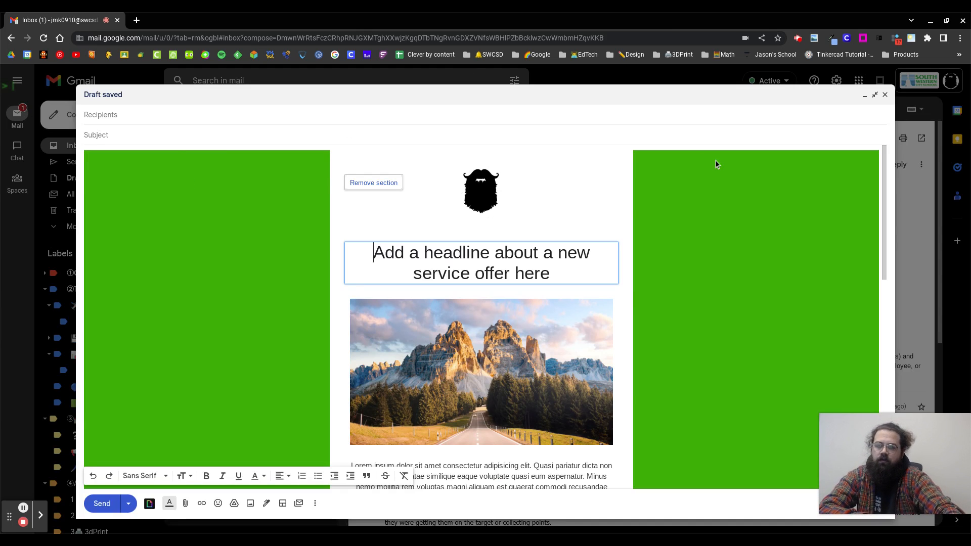
Look over the inserted layout in the message from the headline down to the contact footer and back
scroll(553, 361, down, 6)
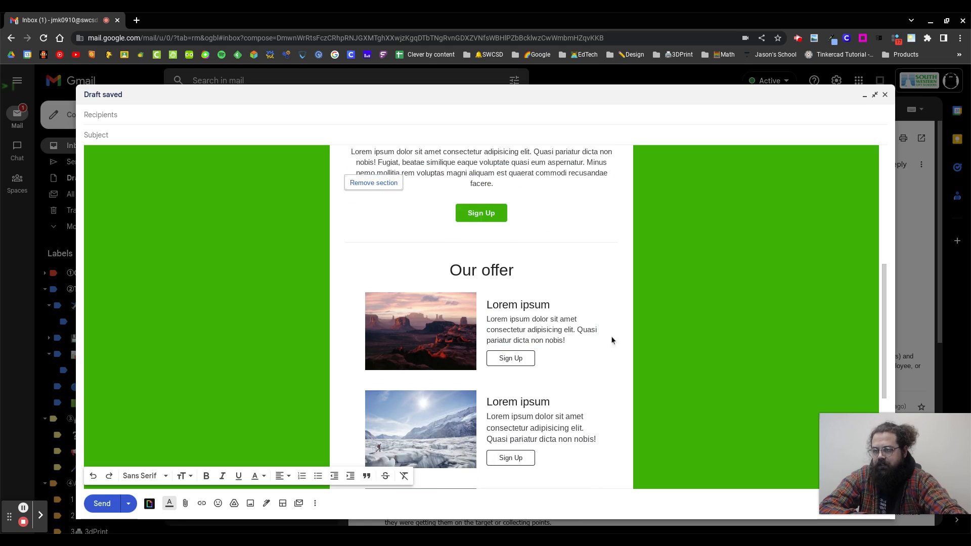
scroll(611, 339, down, 4)
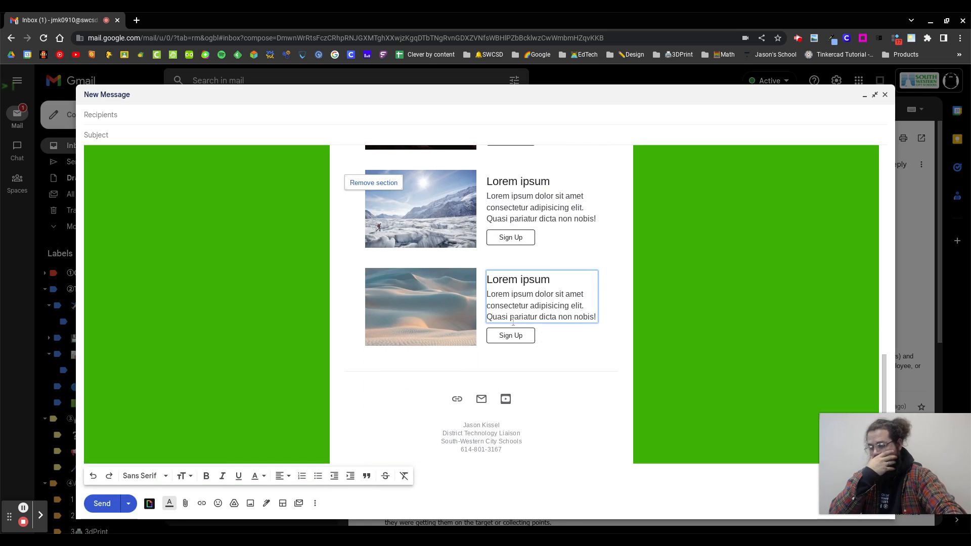
scroll(290, 338, up, 10)
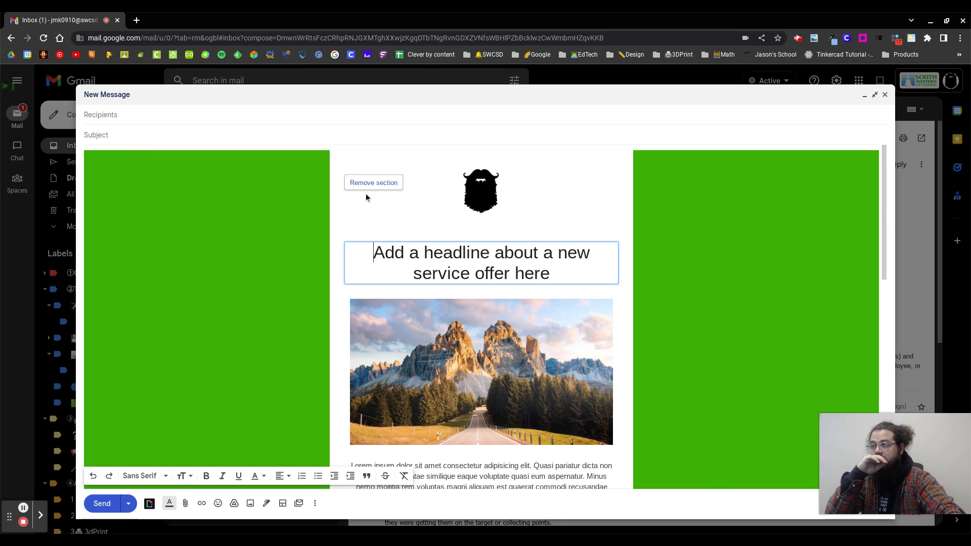
Check the editing options offered for the headline section and the header logo
click(410, 255)
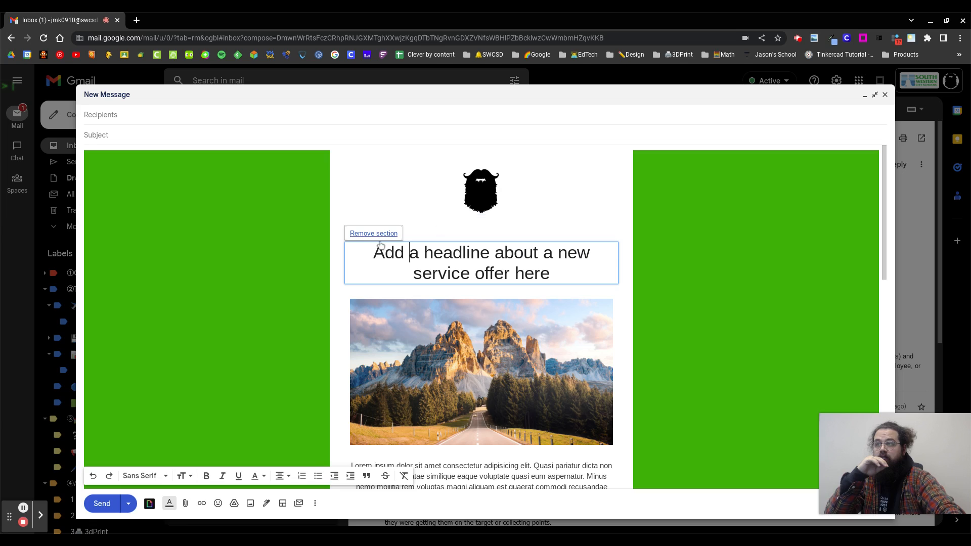
mouse_move(426, 186)
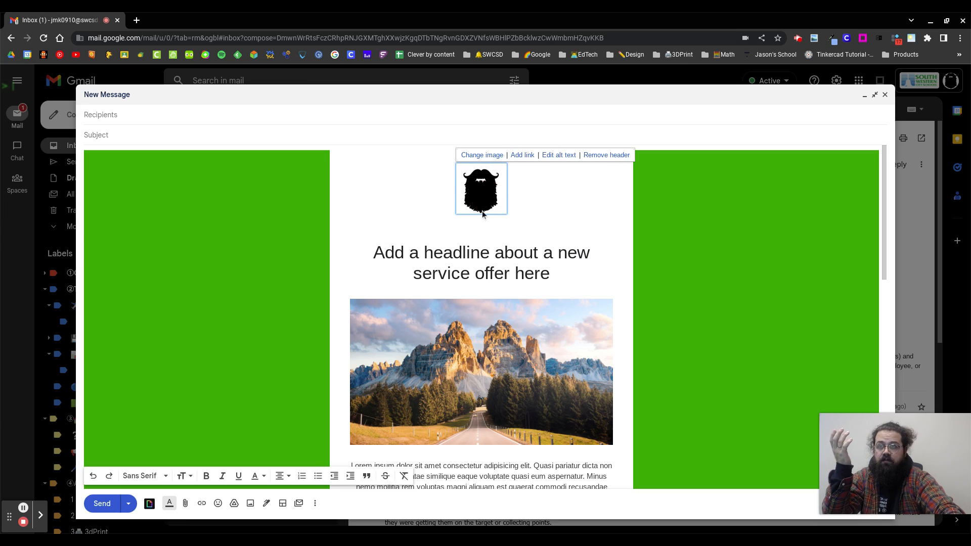
click(475, 276)
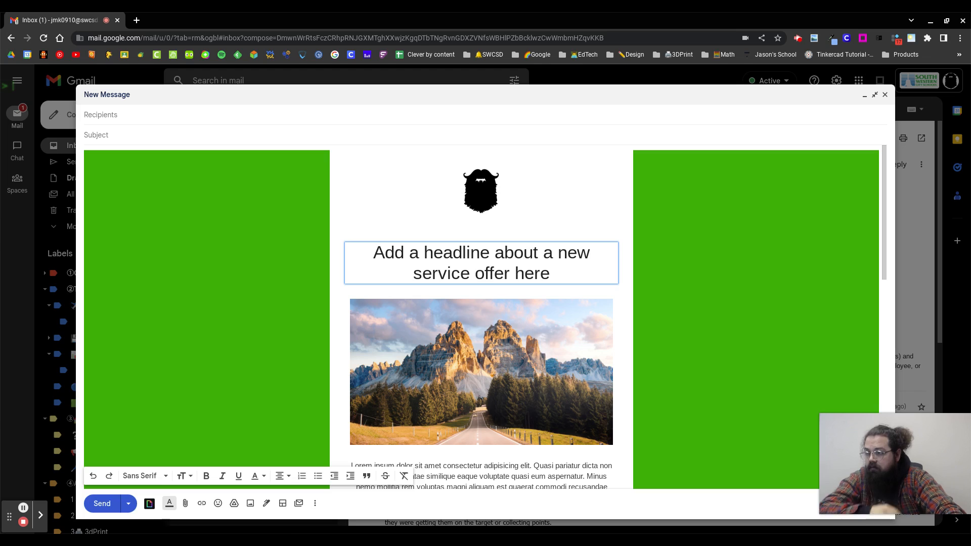
Check the message's additional options and review the layout's offer sections and contact footer
click(316, 506)
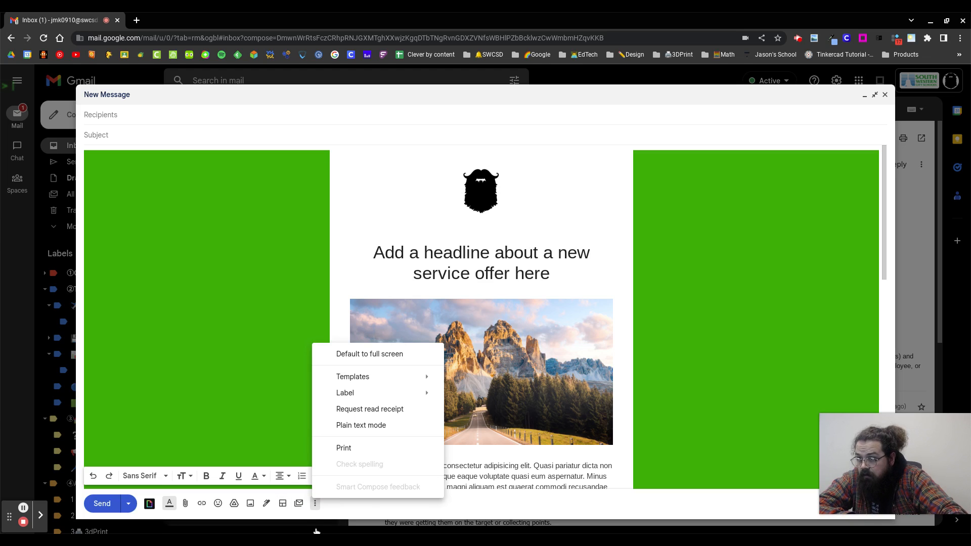
click(316, 506)
scroll(480, 344, down, 12)
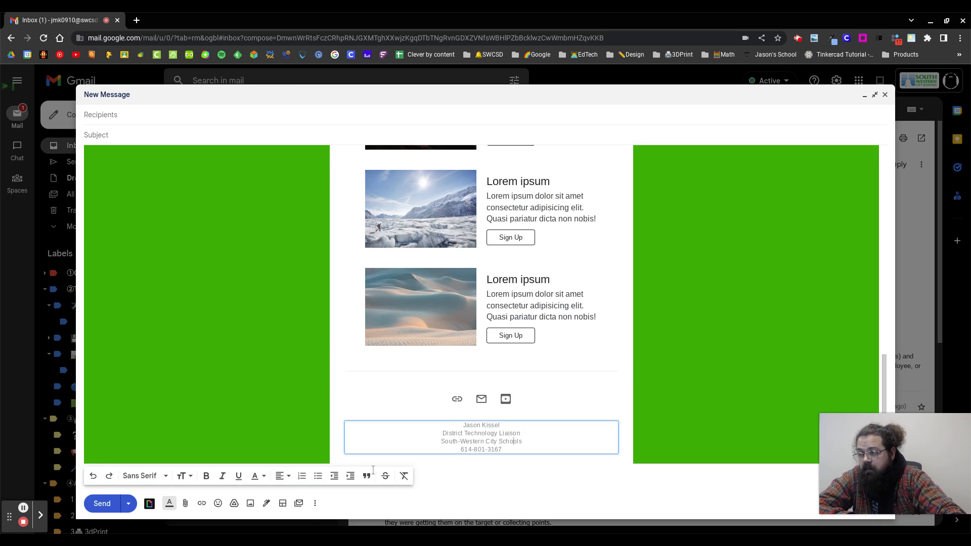
scroll(530, 273, up, 3)
scroll(530, 274, up, 8)
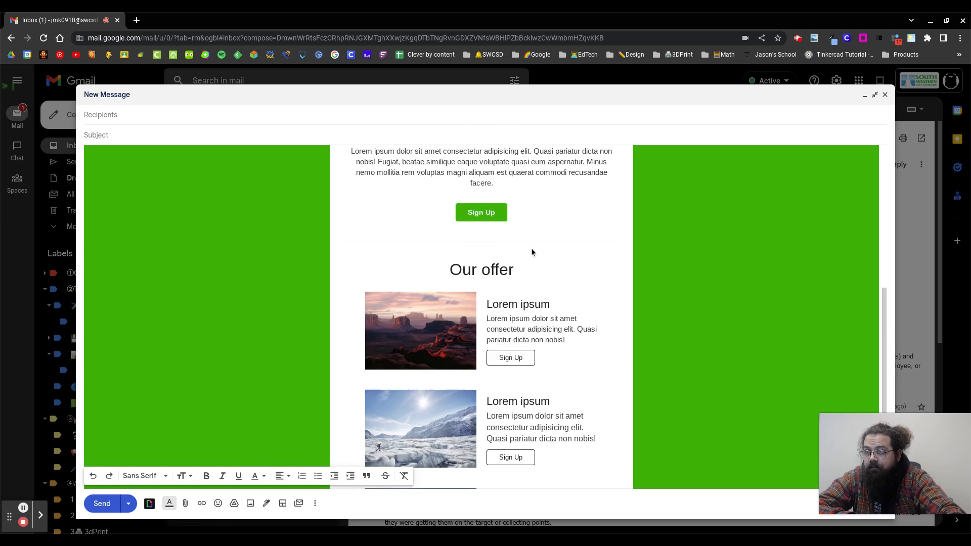
click(575, 273)
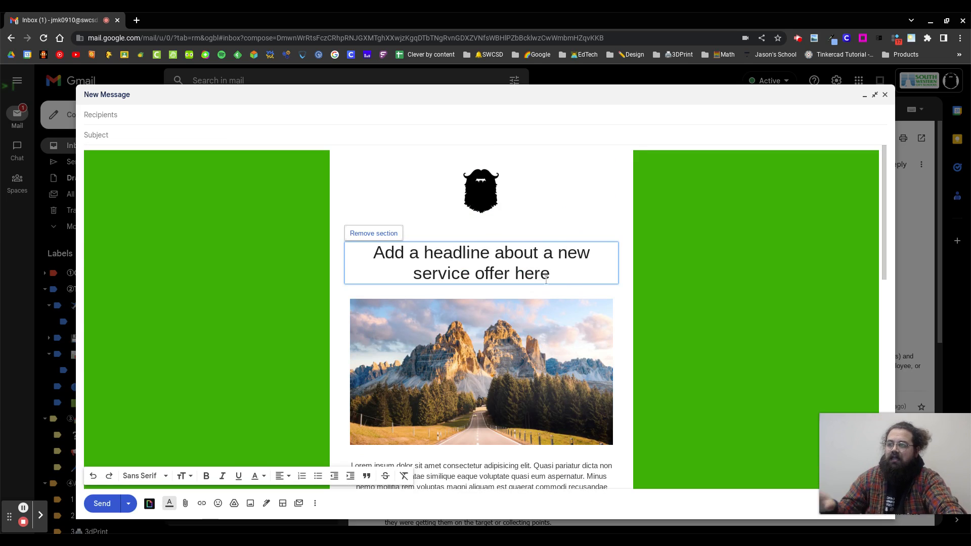
drag(555, 282, 342, 253)
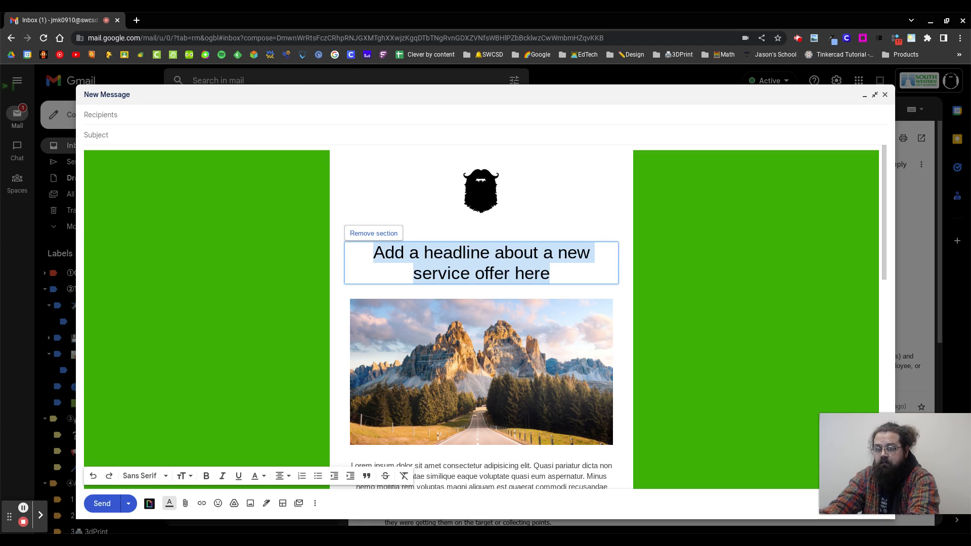
text(New Ser)
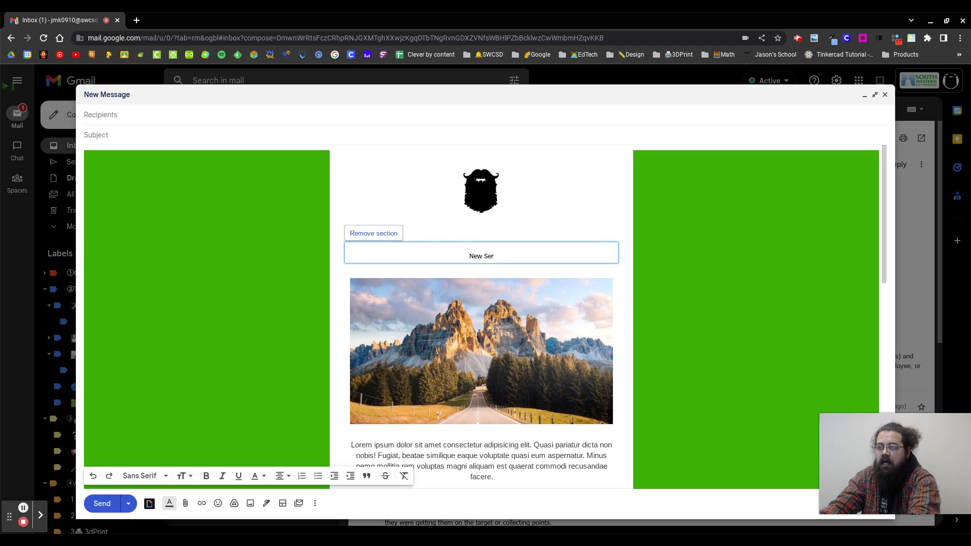
key(ctrl+z)
key(ctrl+z)
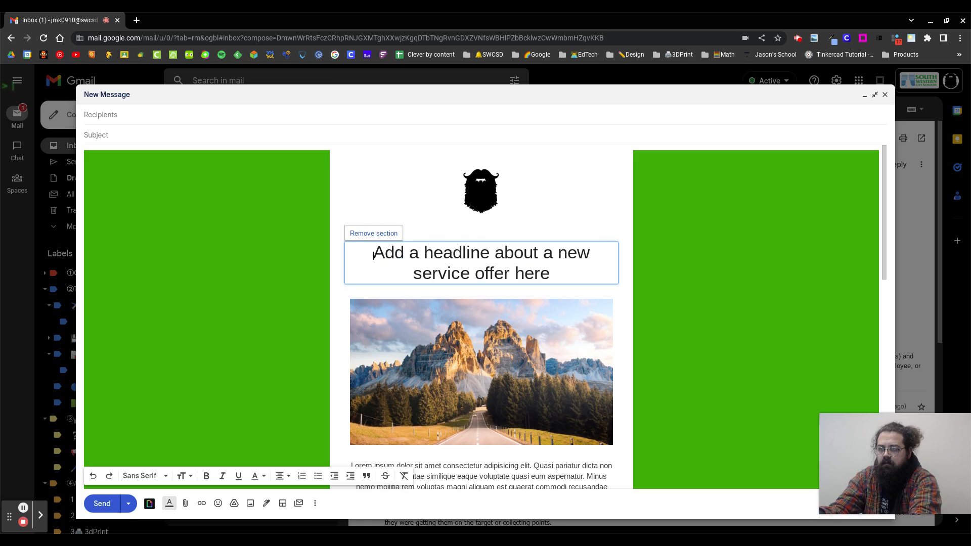
Replace the layout's placeholder headline with "New Services for December!"
drag(540, 277, 399, 267)
key(BackSpace)
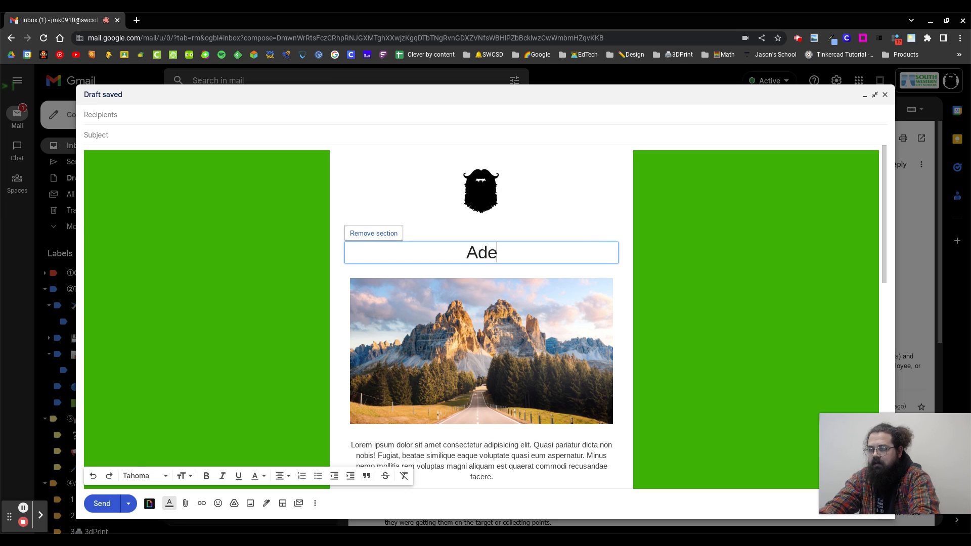
key(Right)
key(Left)
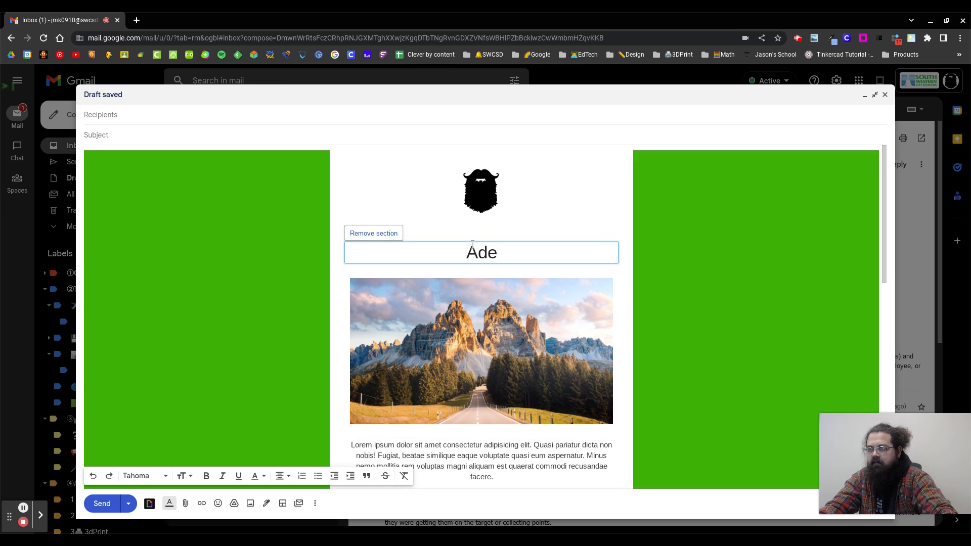
key(BackSpace)
key(BackSpace)
key(BackSpace)
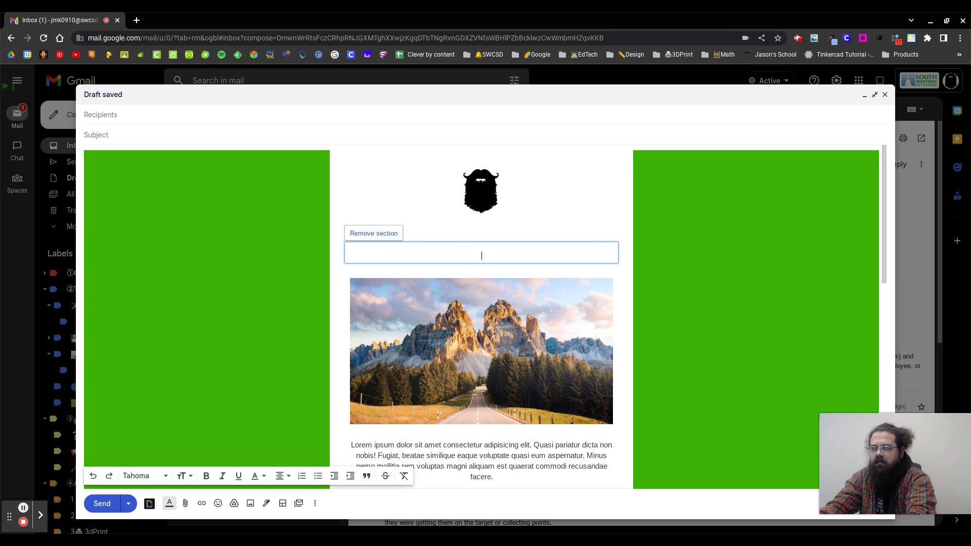
text(New Services)
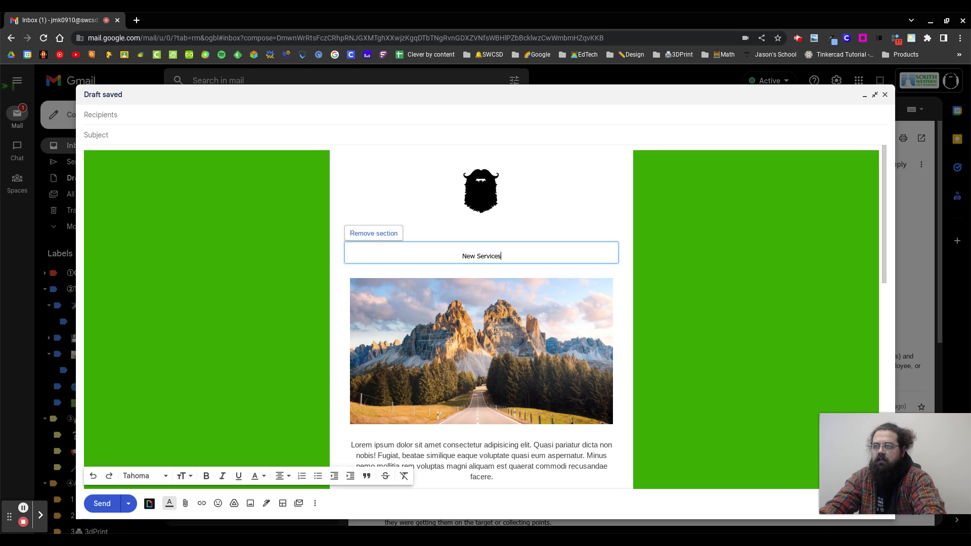
text( for Decement)
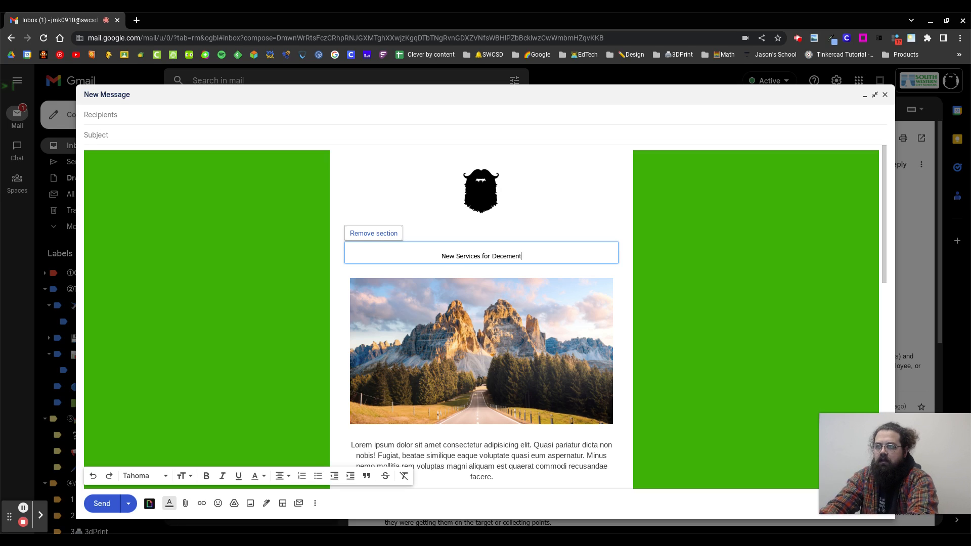
key(BackSpace)
key(BackSpace)
key(BackSpace)
text(ber!)
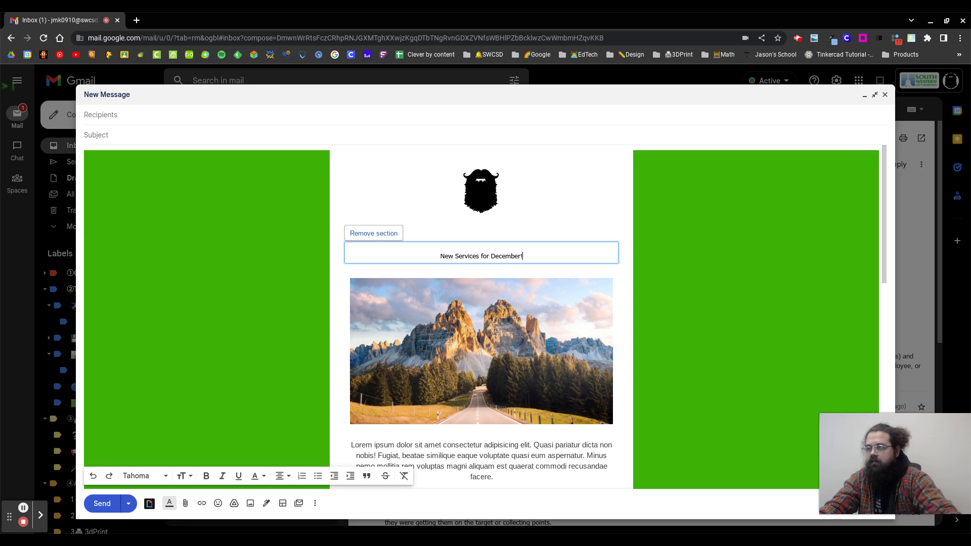
Set the headline's font to Sans Serif and enlarge its text to headline size
drag(529, 259, 416, 248)
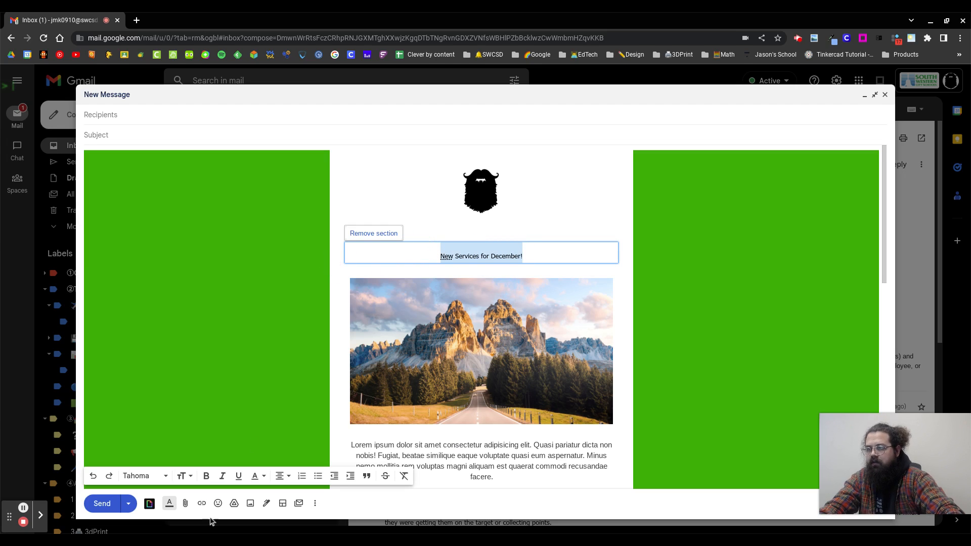
click(145, 476)
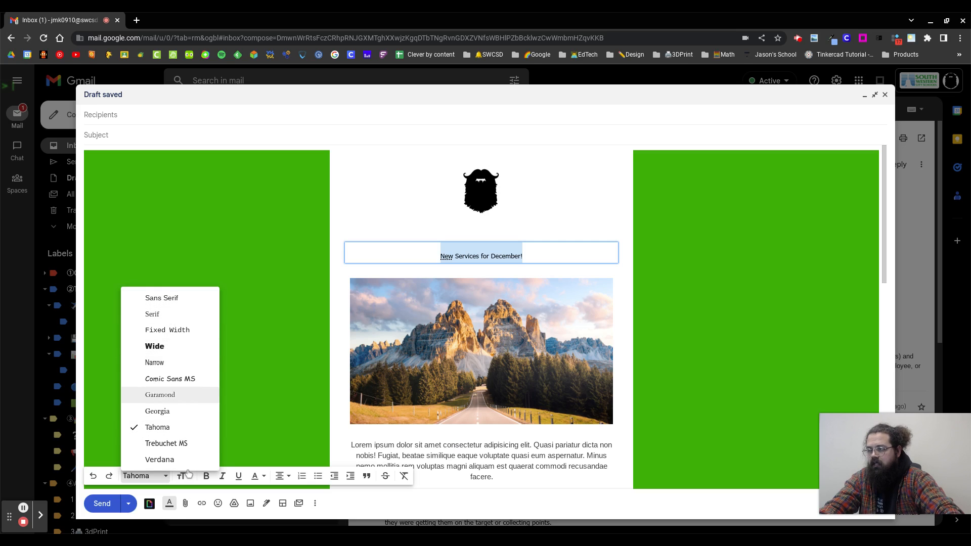
click(162, 318)
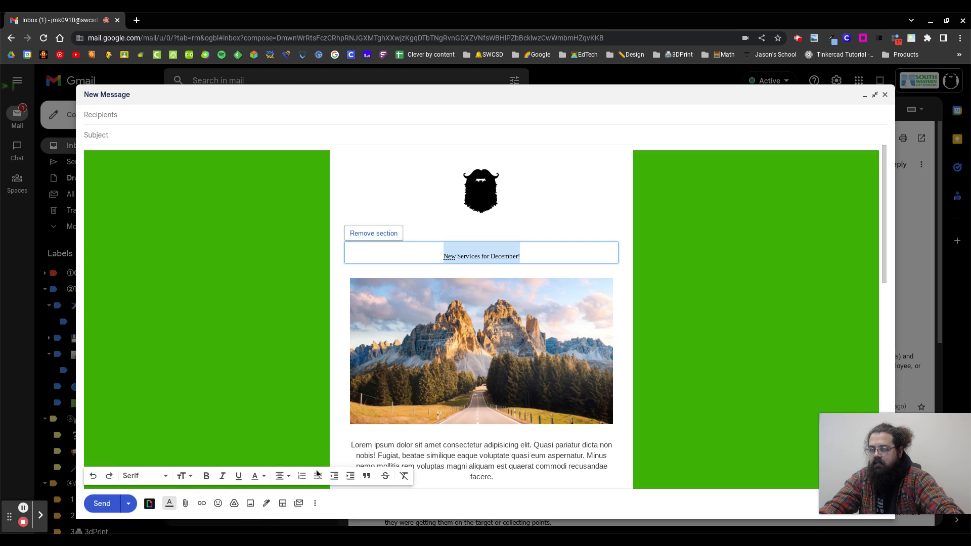
click(144, 476)
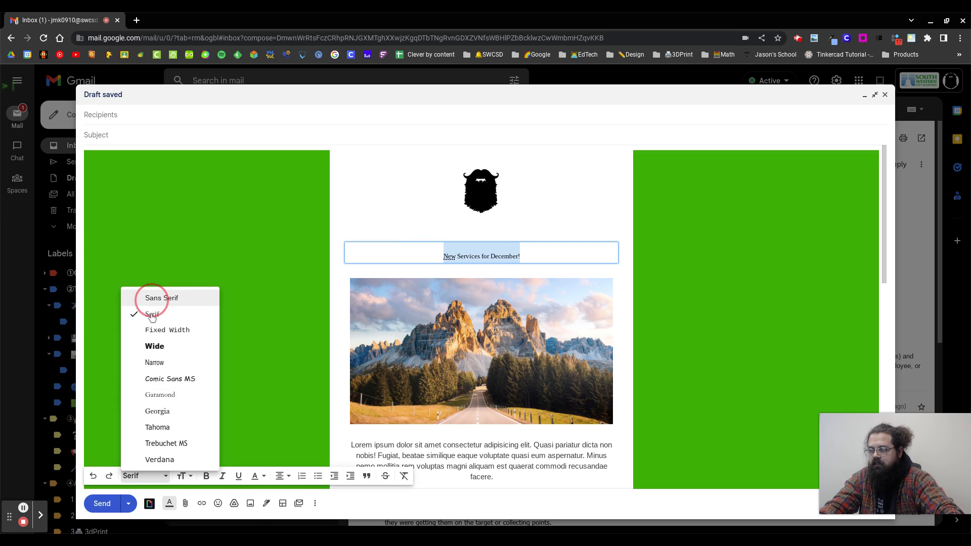
click(154, 297)
click(183, 476)
click(216, 460)
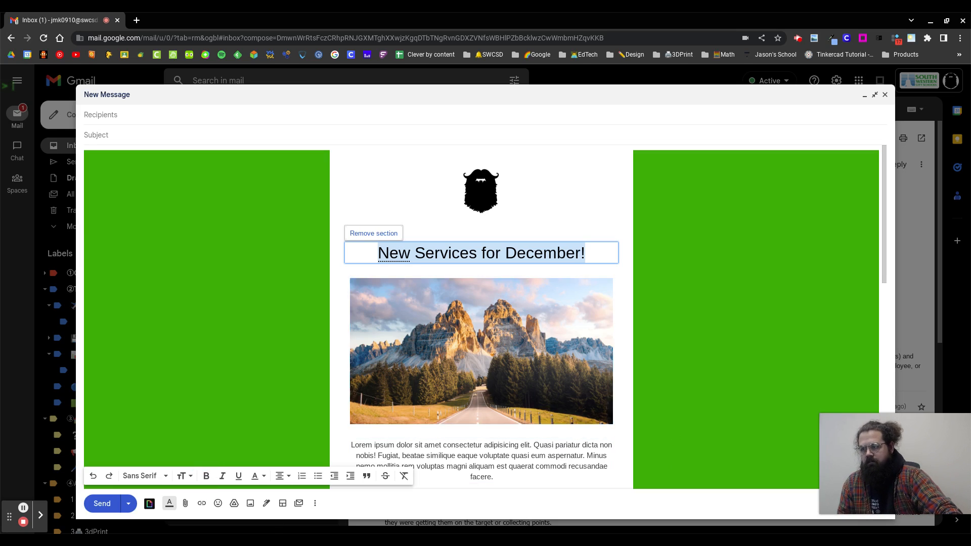
Make the headline bold and color its text dark purple
click(207, 475)
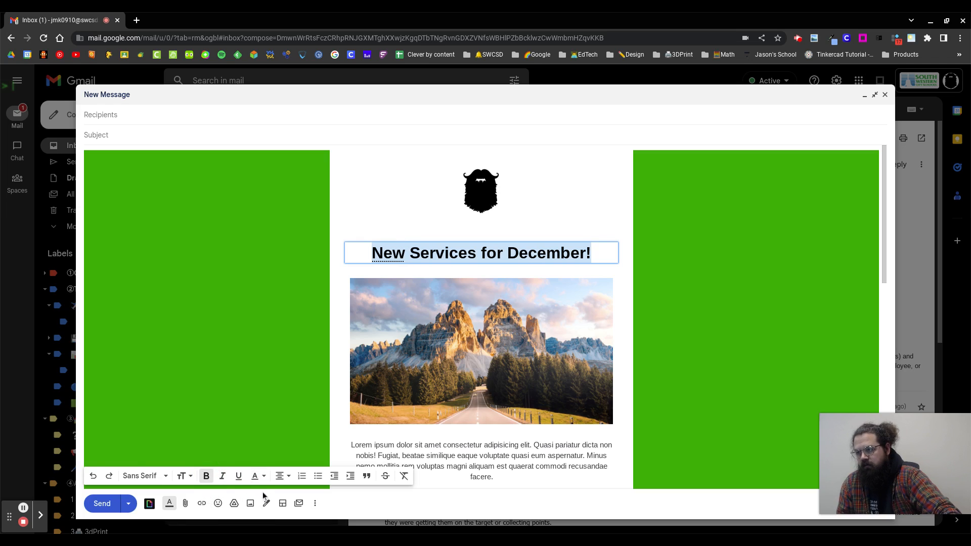
click(257, 476)
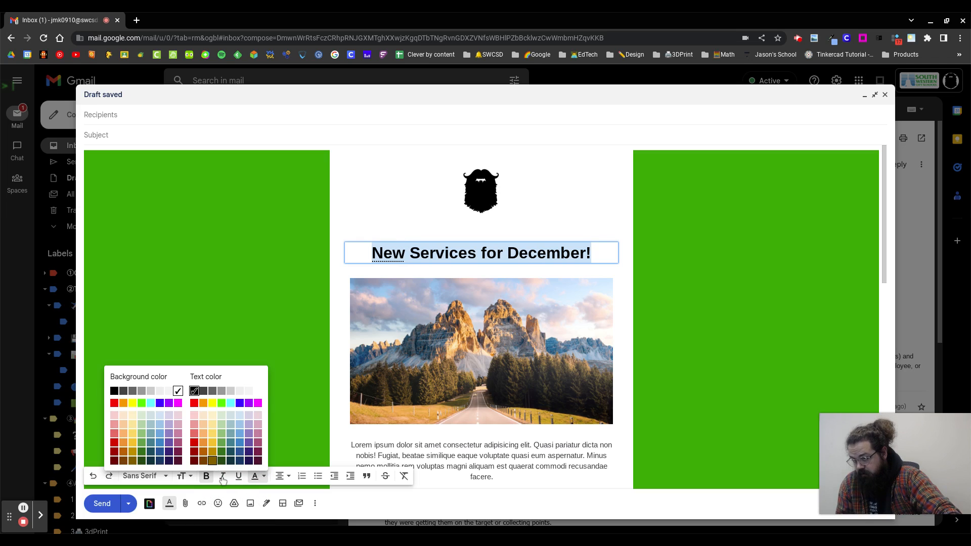
click(249, 451)
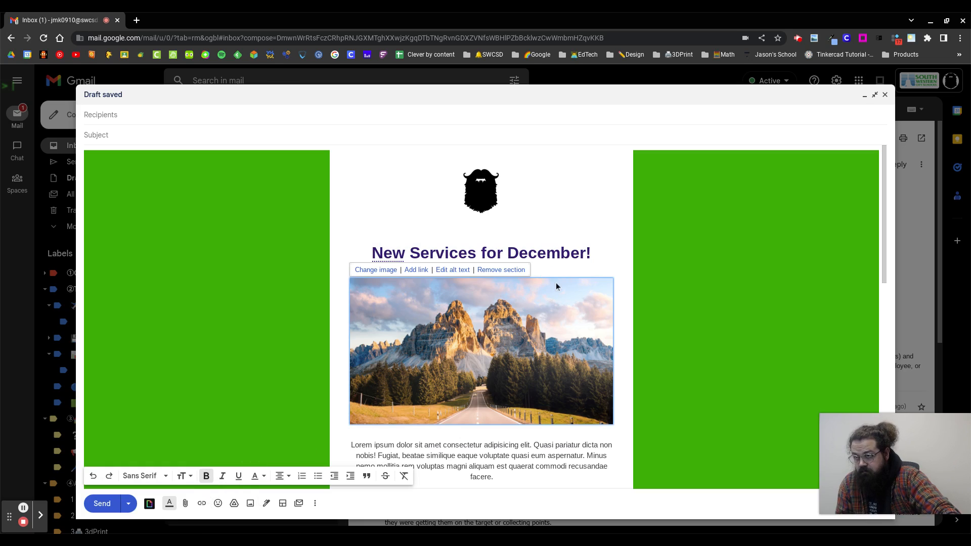
Check the mountain image's options for changing the picture and adding a link, leaving both dialogs without changes
scroll(608, 326, down, 2)
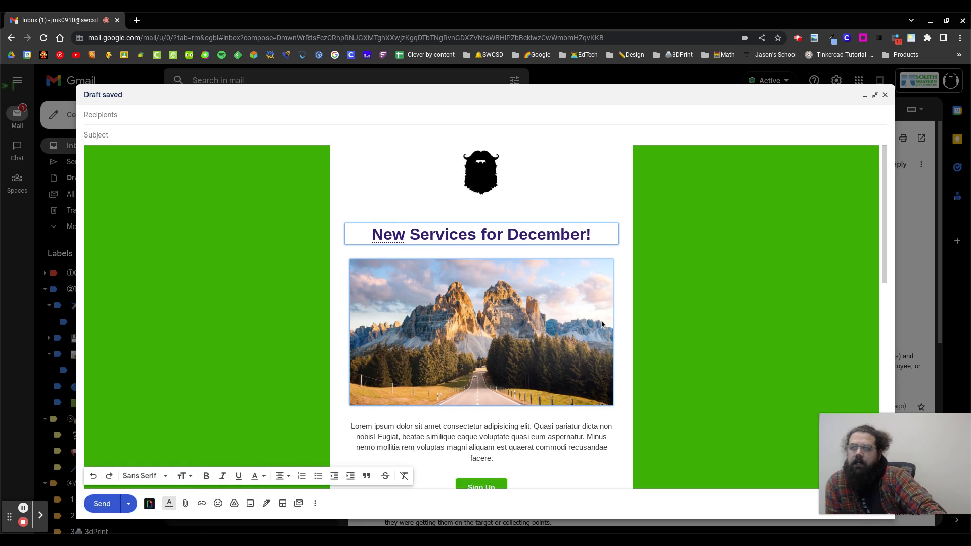
click(533, 295)
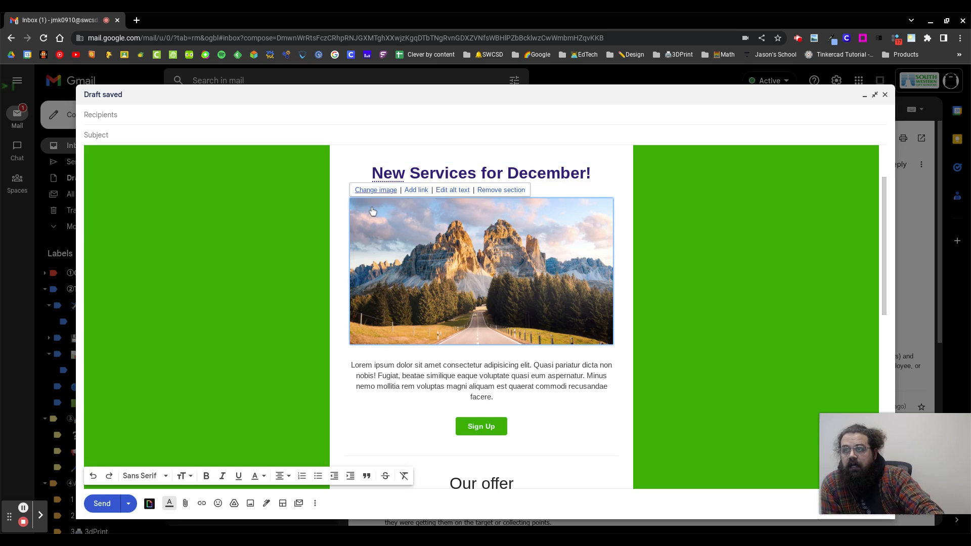
click(374, 190)
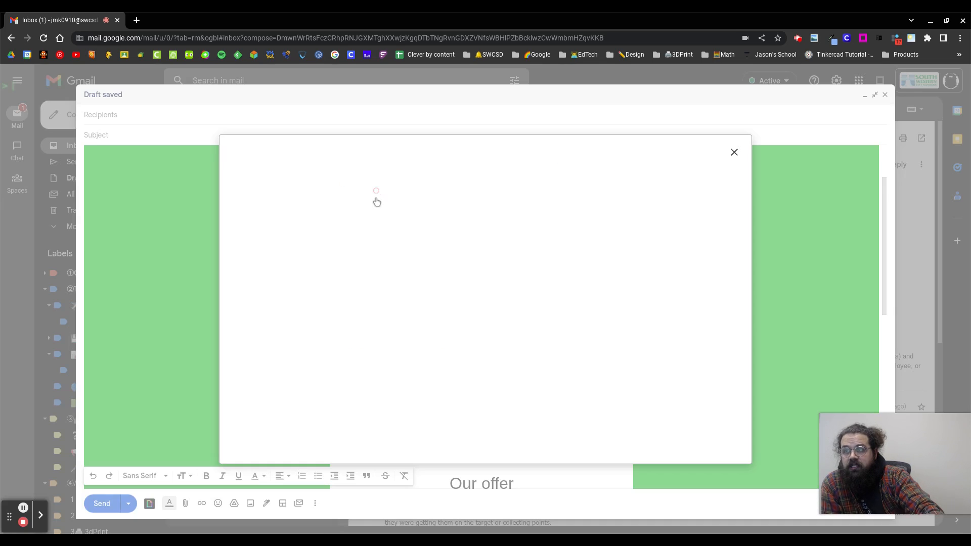
click(741, 151)
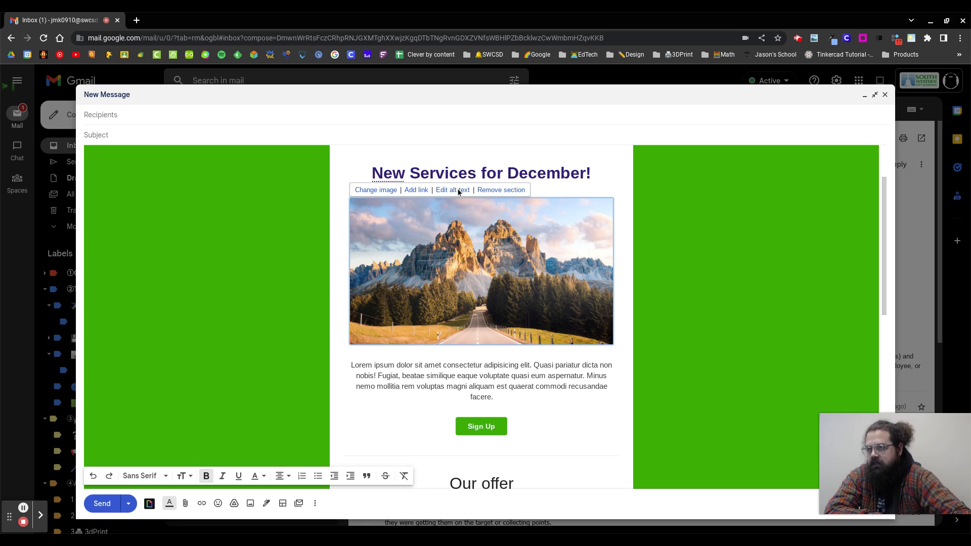
click(412, 190)
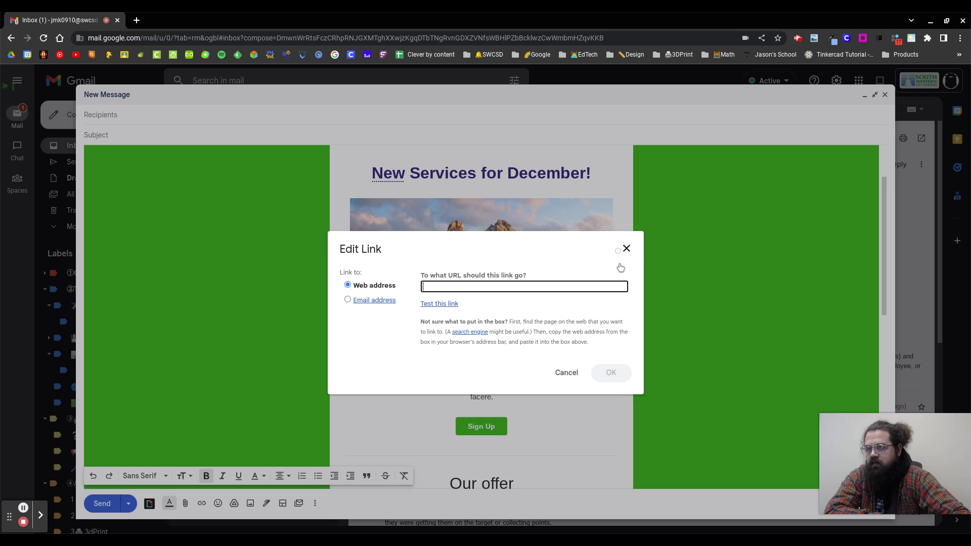
click(626, 248)
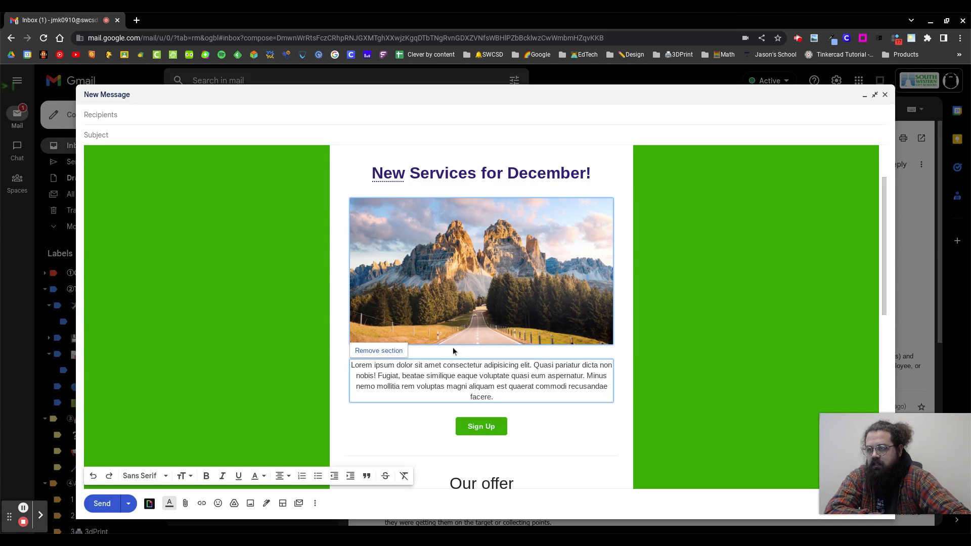
click(491, 429)
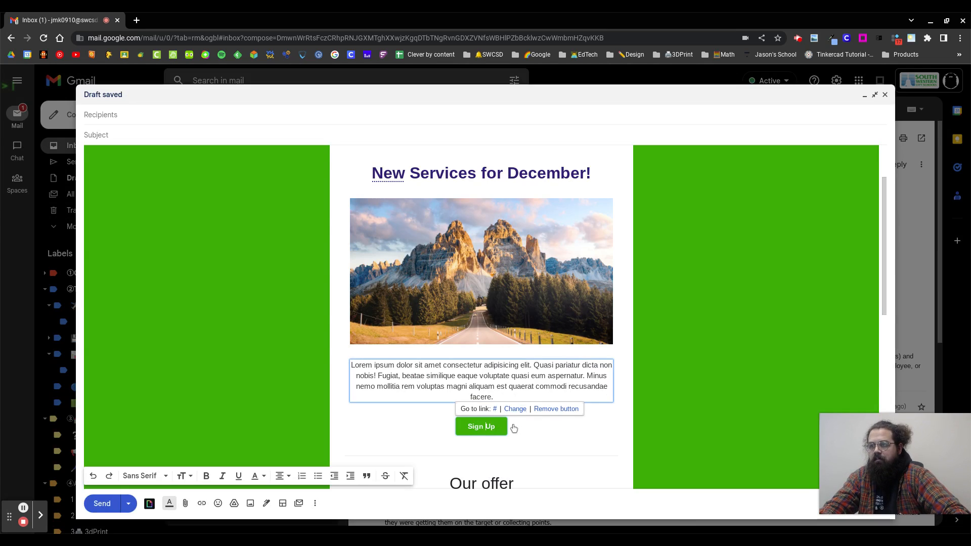
click(515, 409)
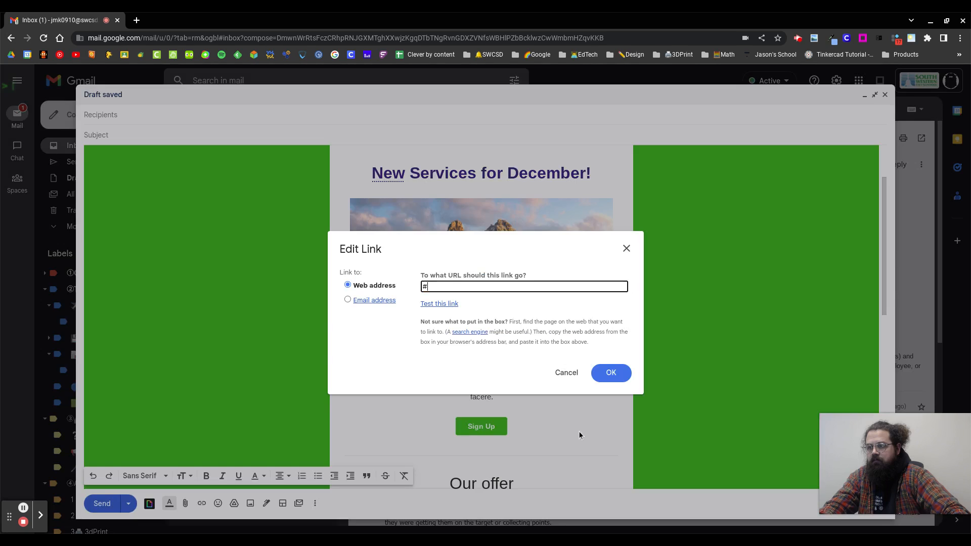
drag(460, 291, 411, 289)
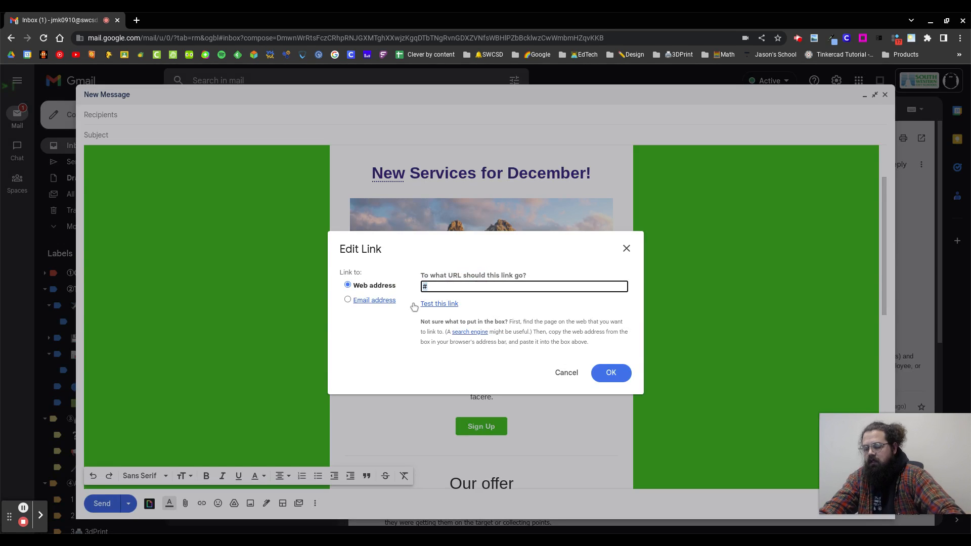
text(www.swscd)
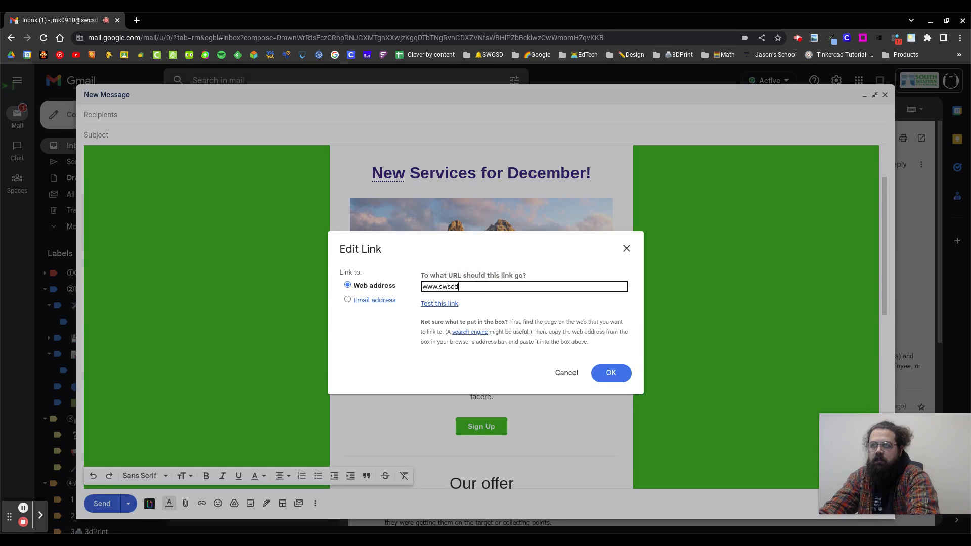
text(csd.us)
key(Return)
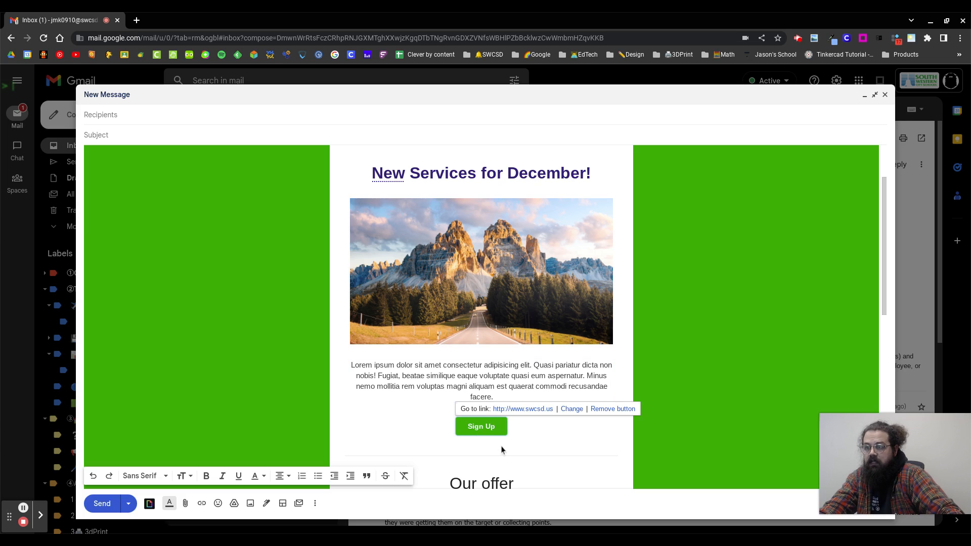
Replace the main Sign Up button's label with "District Home Page"
click(478, 432)
click(481, 444)
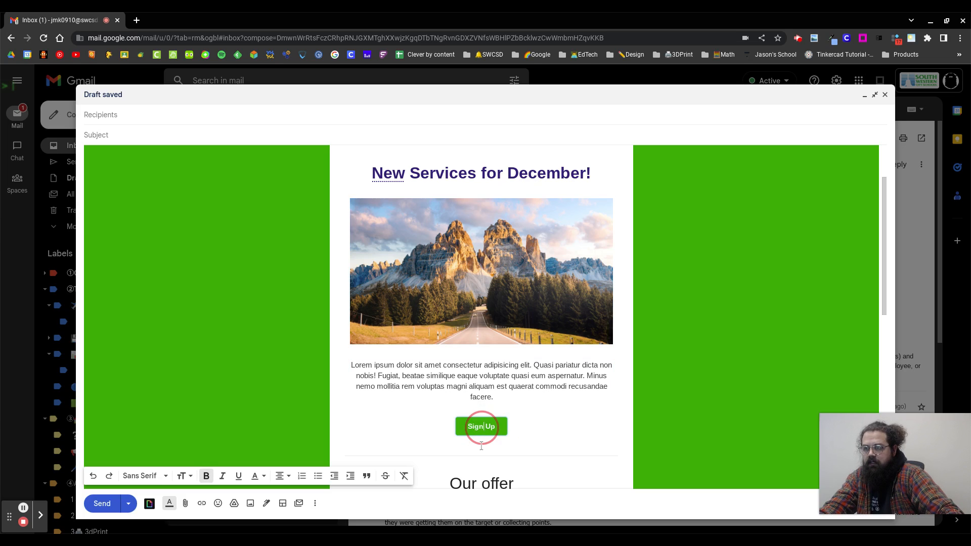
key(BackSpace)
key(BackSpace)
key(BackSpace)
key(BackSpace)
key(BackSpace)
key(BackSpace)
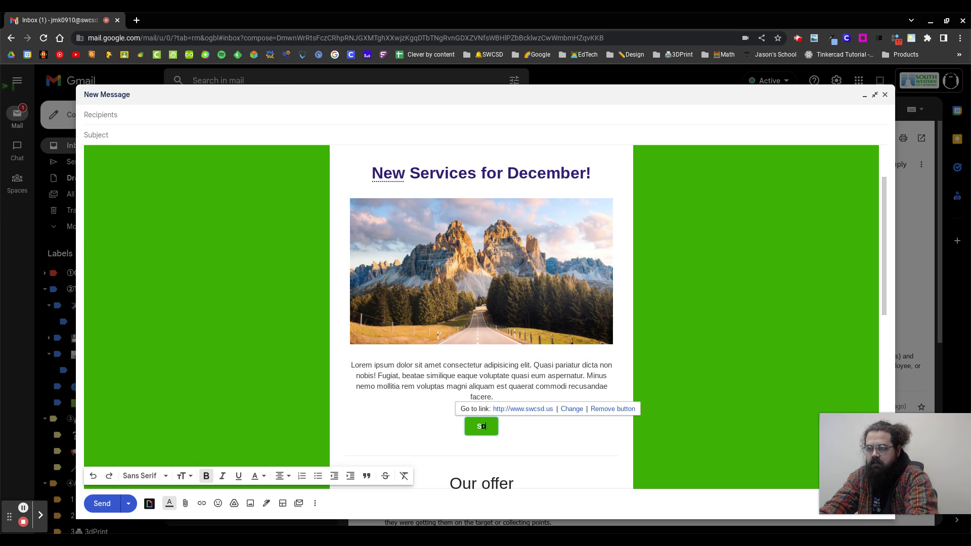
text(District Home Page)
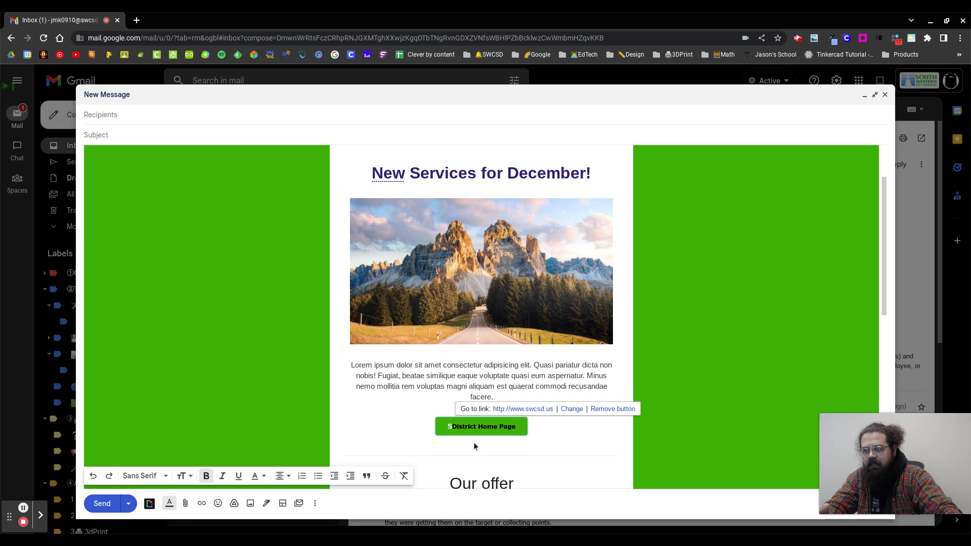
click(451, 426)
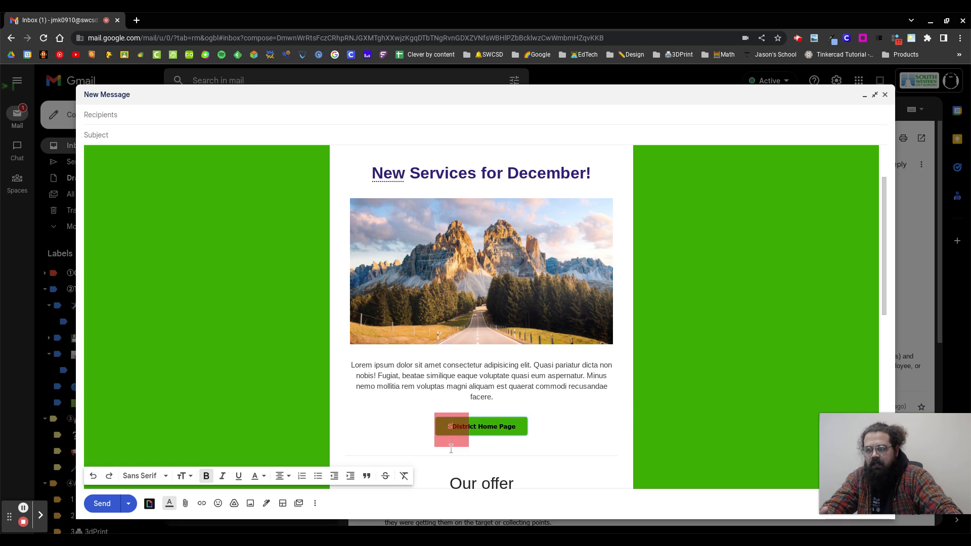
key(BackSpace)
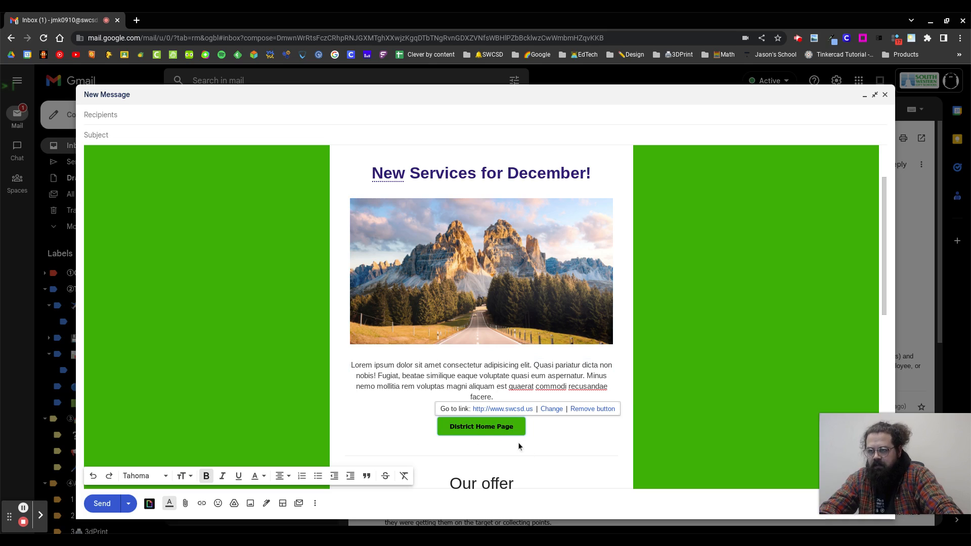
Format the District Home Page button's label in Sans Serif with white text
click(509, 427)
drag(508, 446, 470, 453)
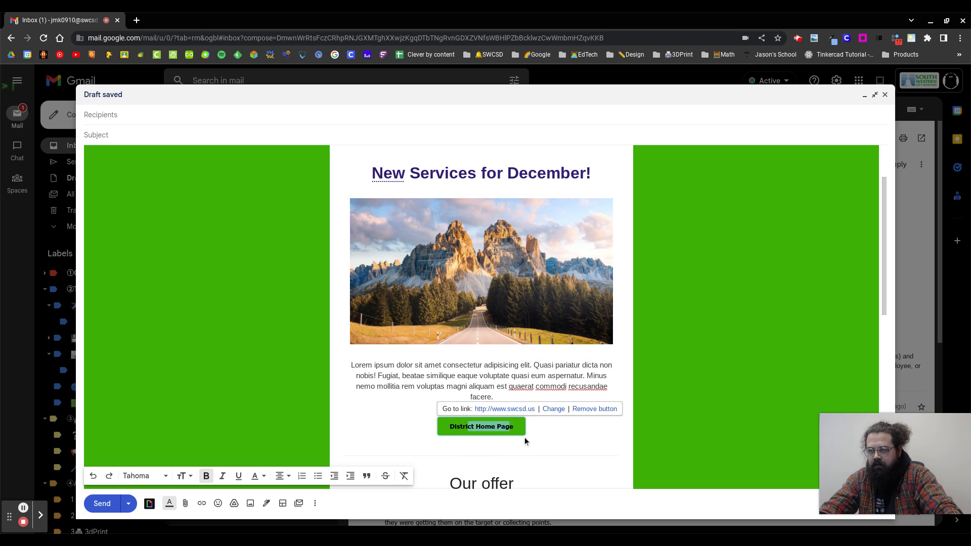
key(shift+Home)
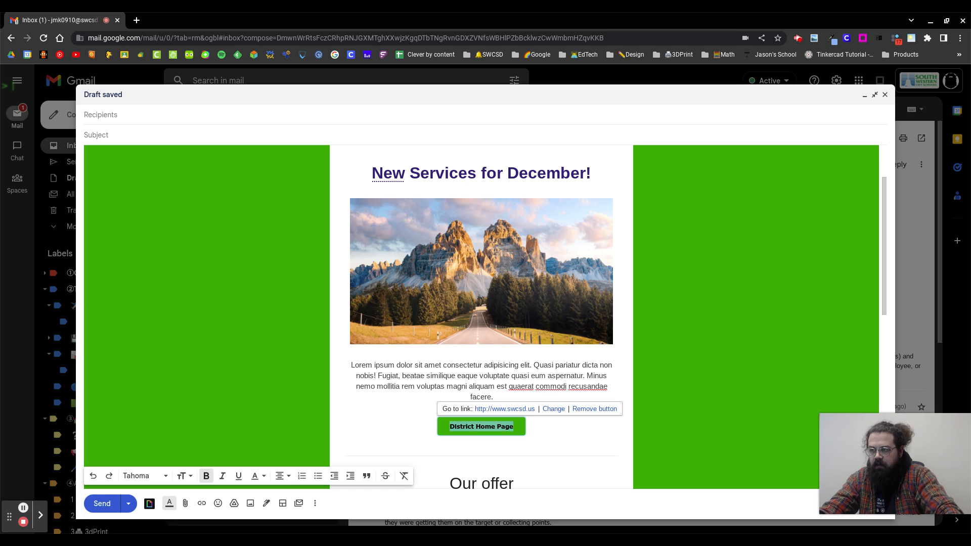
click(141, 475)
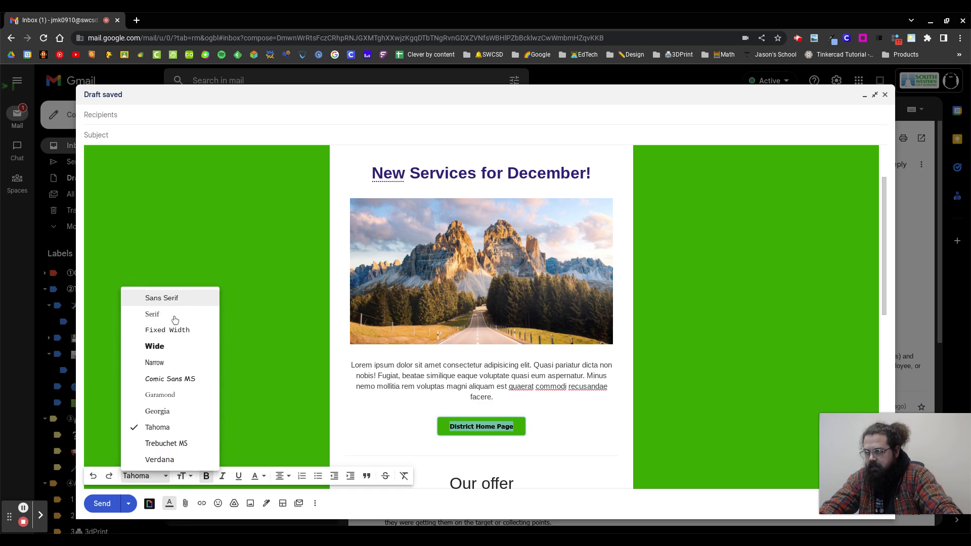
click(170, 298)
click(256, 476)
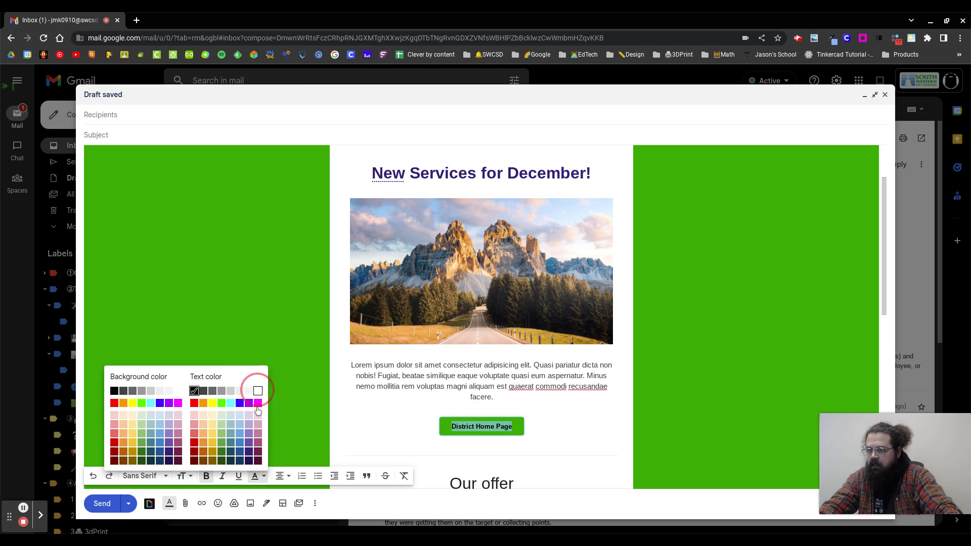
click(257, 391)
click(533, 456)
scroll(621, 370, down, 2)
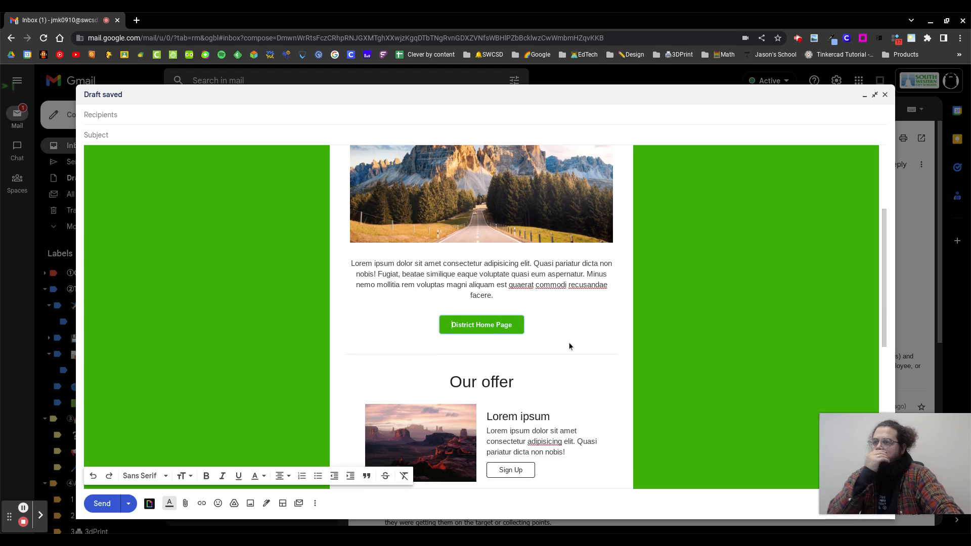
Remove the divider line and the "Our offer" heading below the District Home Page button
click(508, 328)
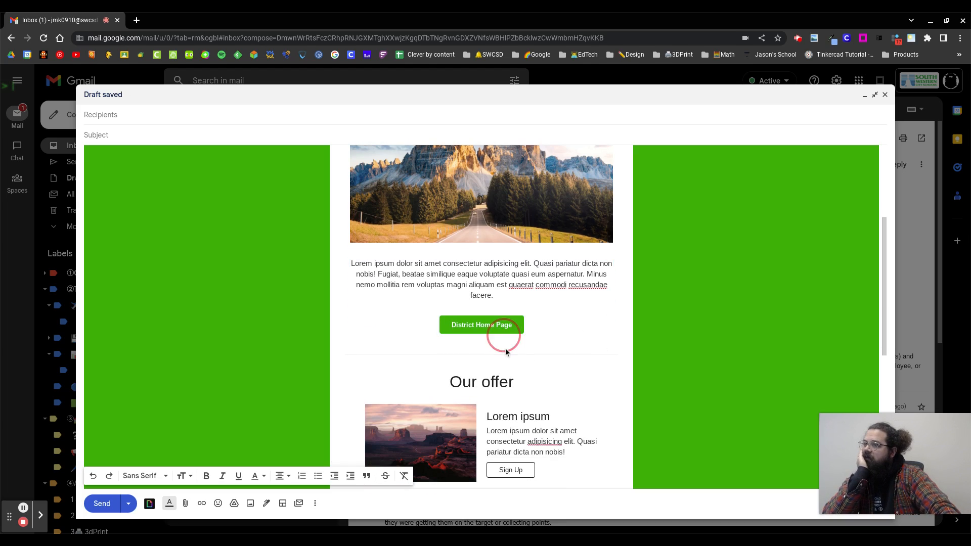
scroll(523, 327, down, 3)
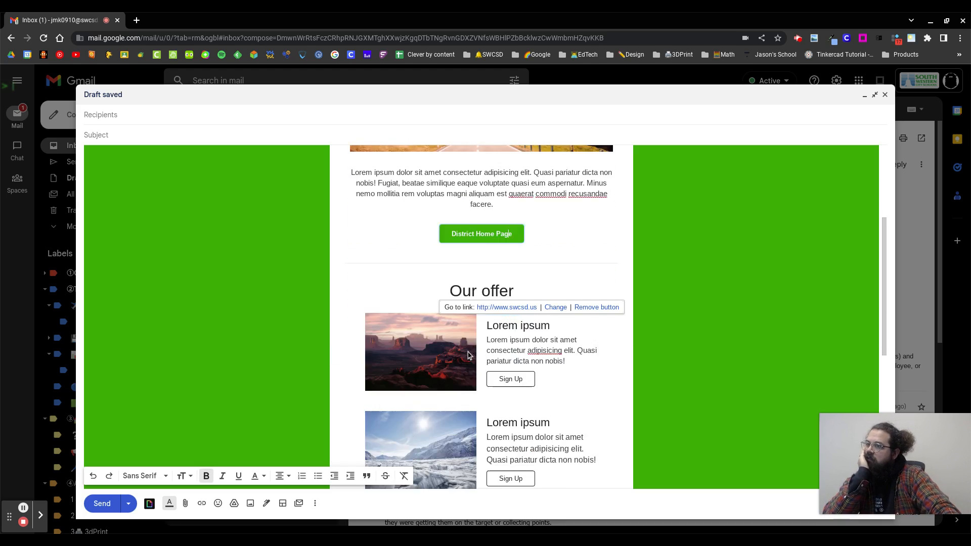
click(601, 231)
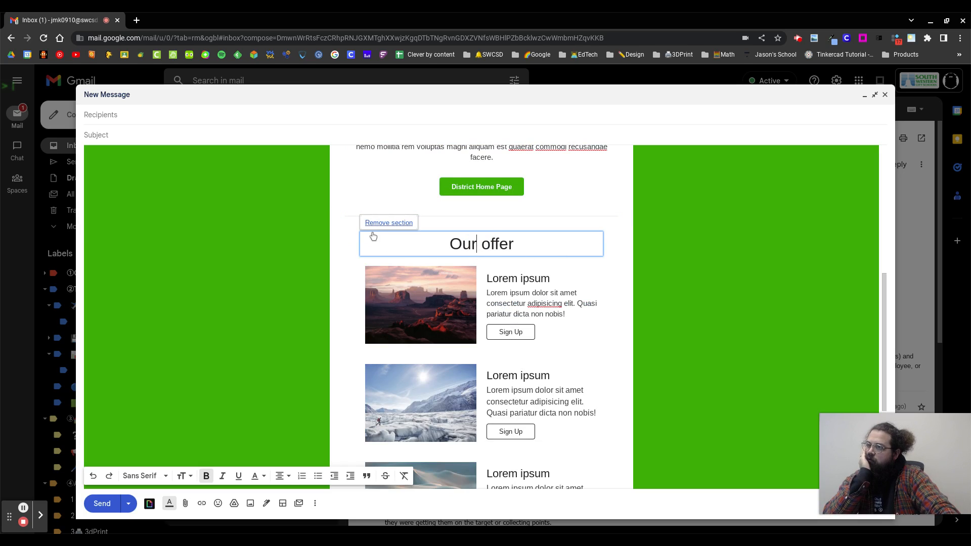
click(494, 218)
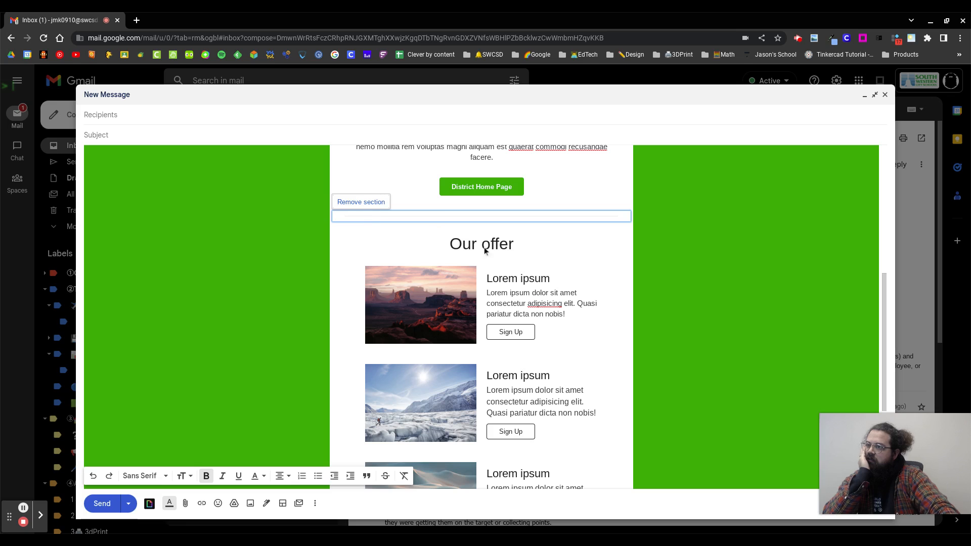
click(369, 207)
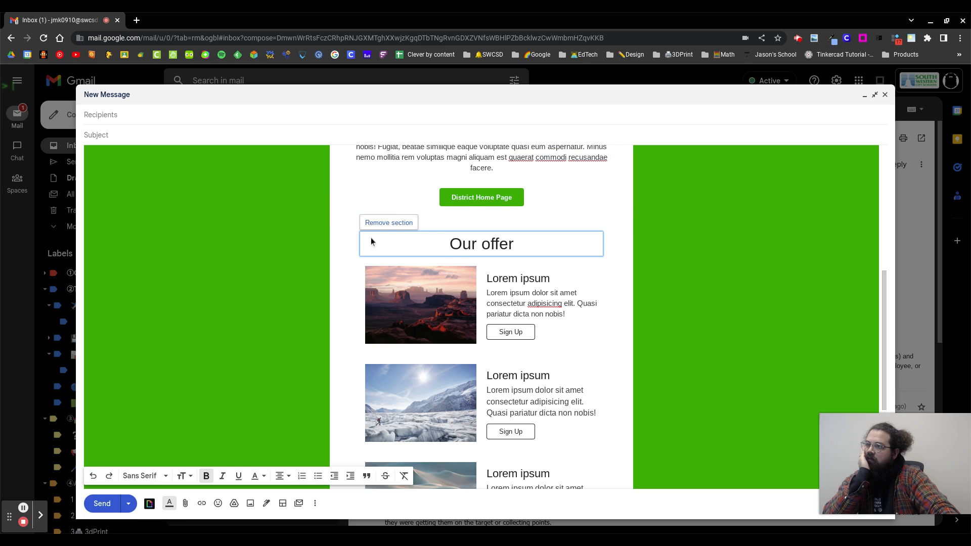
click(389, 223)
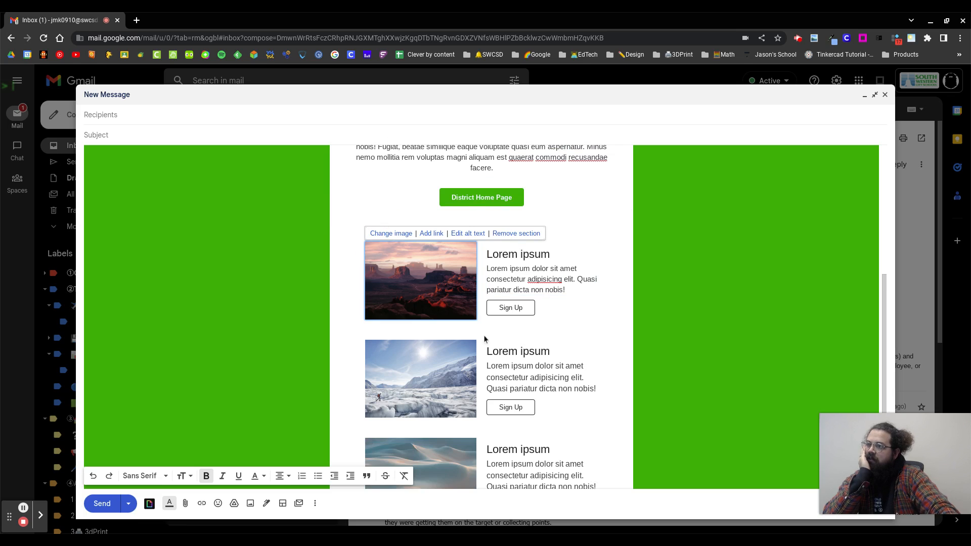
Remove the third item's sand dunes image, its Lorem ipsum text and its Sign Up button
scroll(445, 357, down, 3)
click(430, 318)
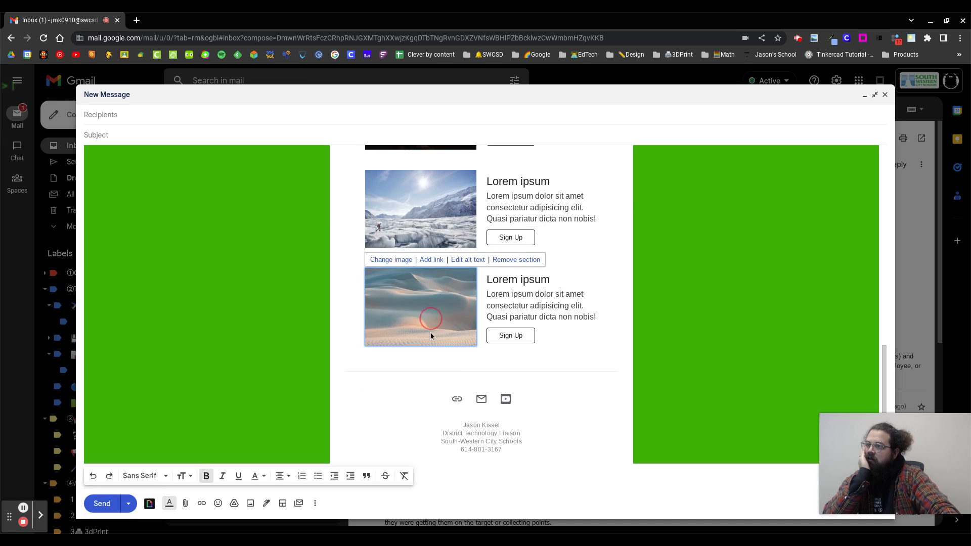
click(516, 260)
click(455, 264)
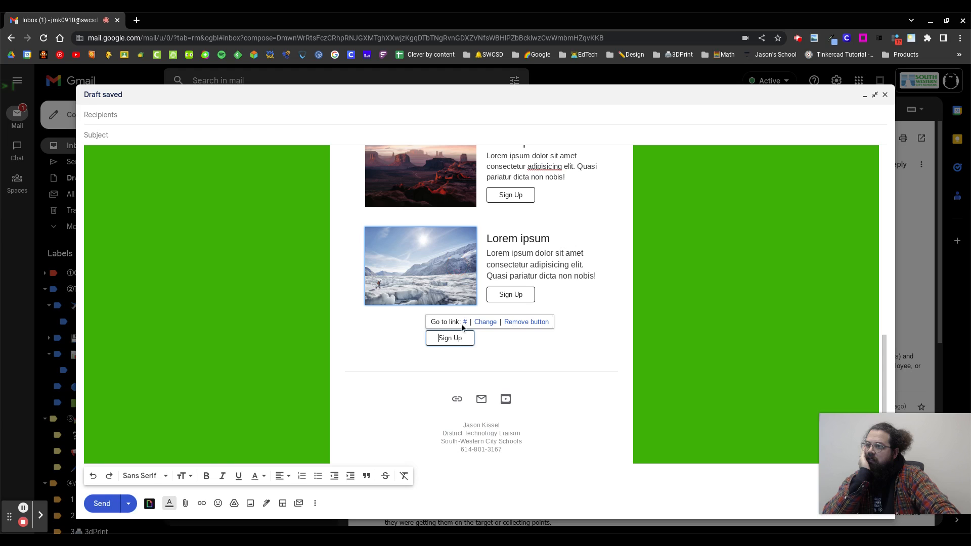
click(525, 323)
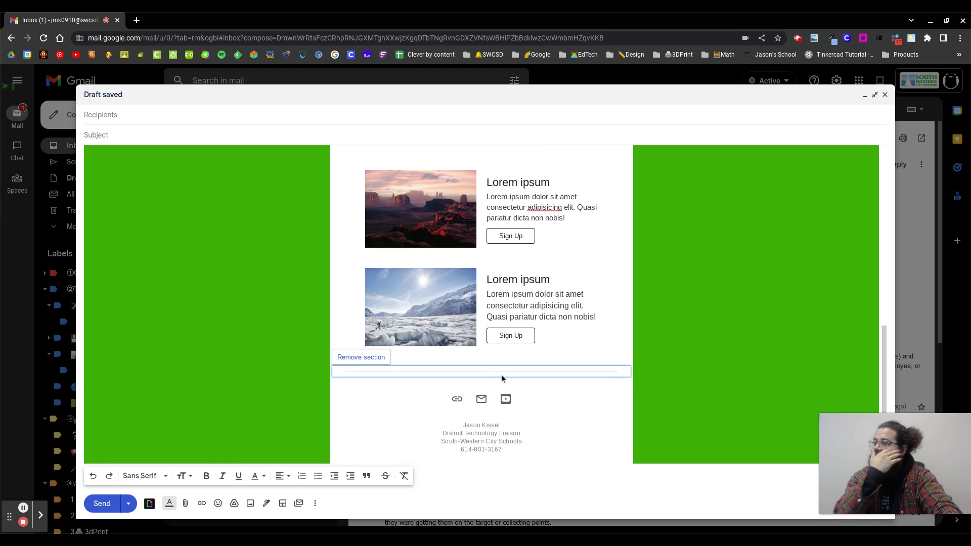
Review the remaining layout sections, the second item's Sign Up button and image options, and the recipients and subject fields
scroll(593, 370, up, 4)
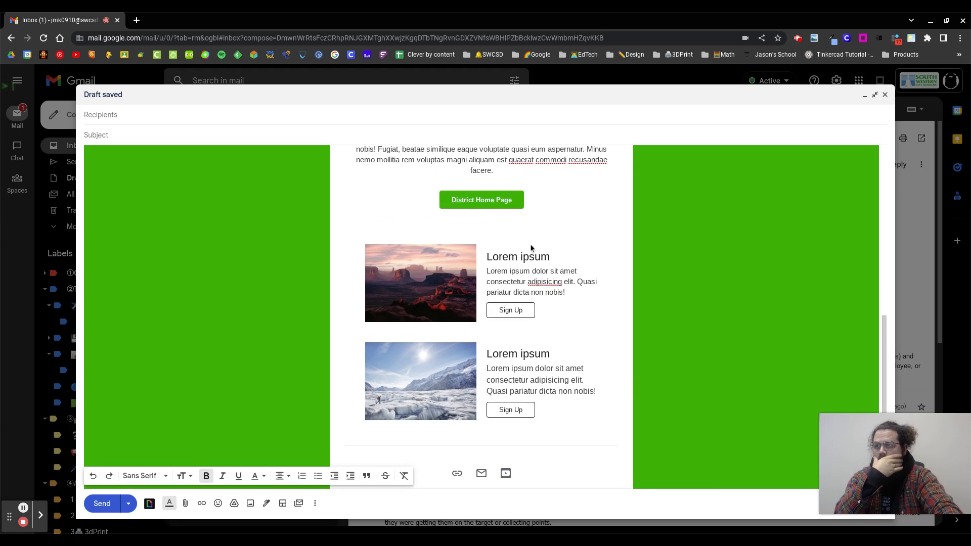
scroll(531, 224, up, 2)
scroll(475, 281, down, 5)
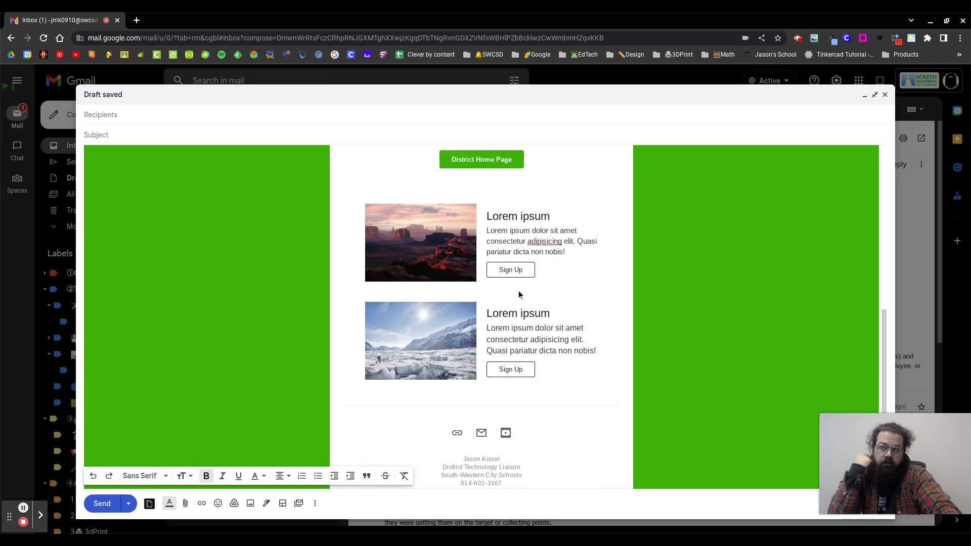
click(518, 369)
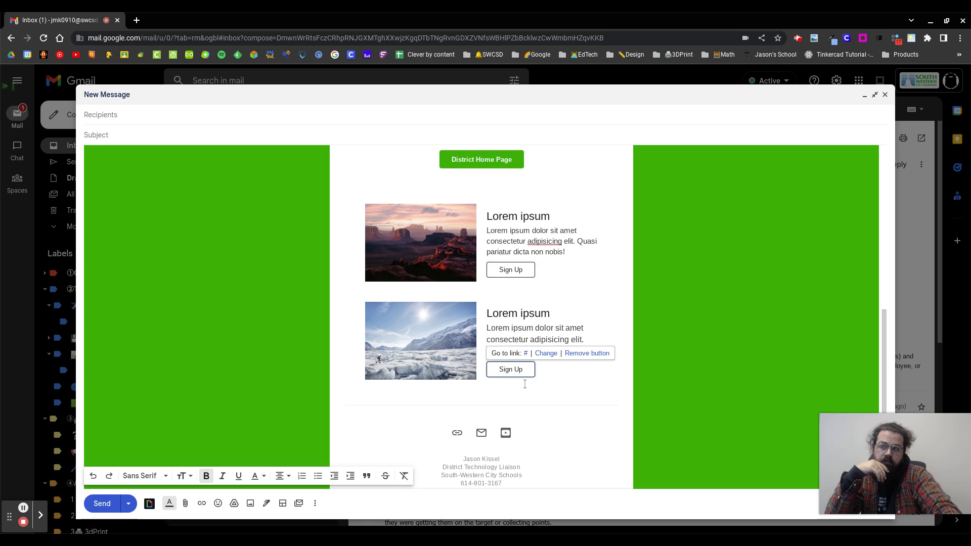
click(557, 401)
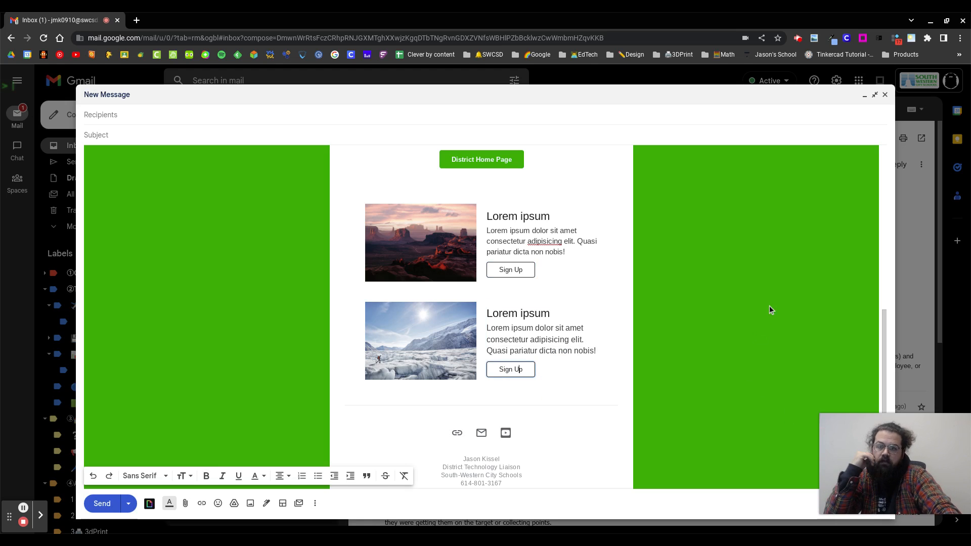
click(415, 337)
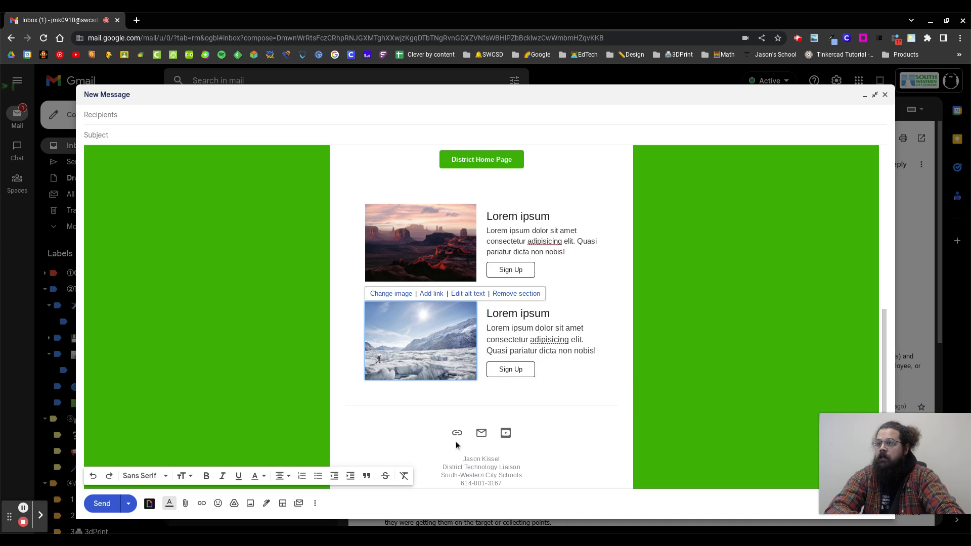
scroll(456, 441, up, 10)
click(103, 115)
click(102, 134)
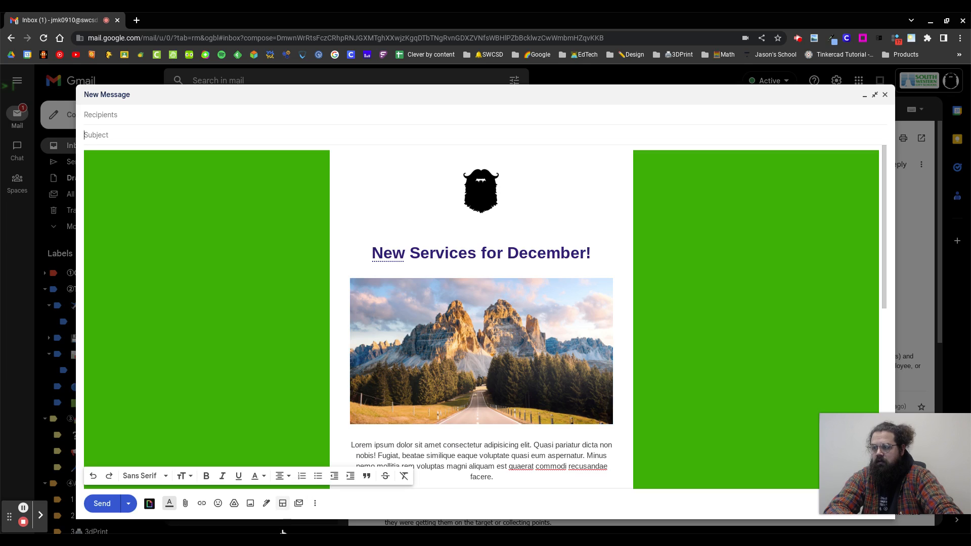
Replace the message content with the non-inverted Announcement layout, accepting the content override
click(283, 503)
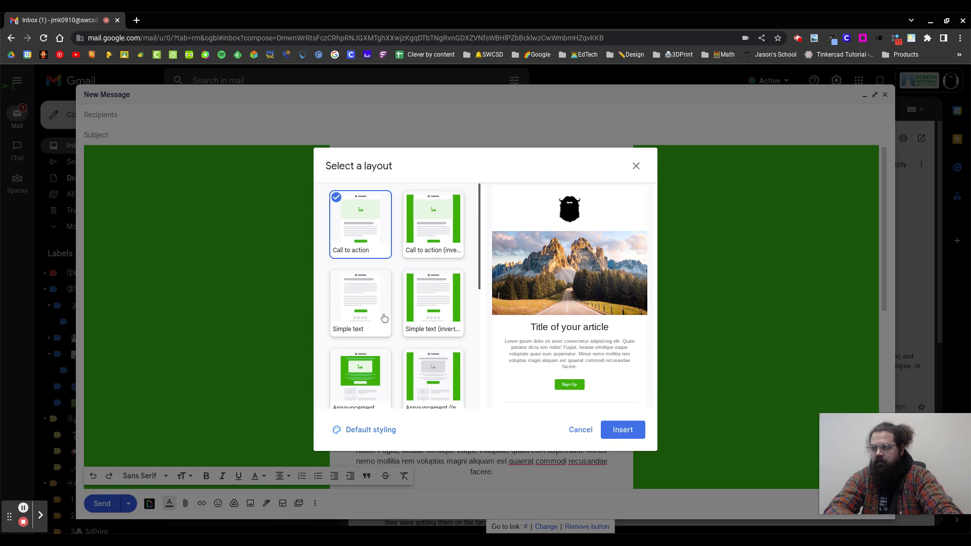
scroll(384, 314, down, 3)
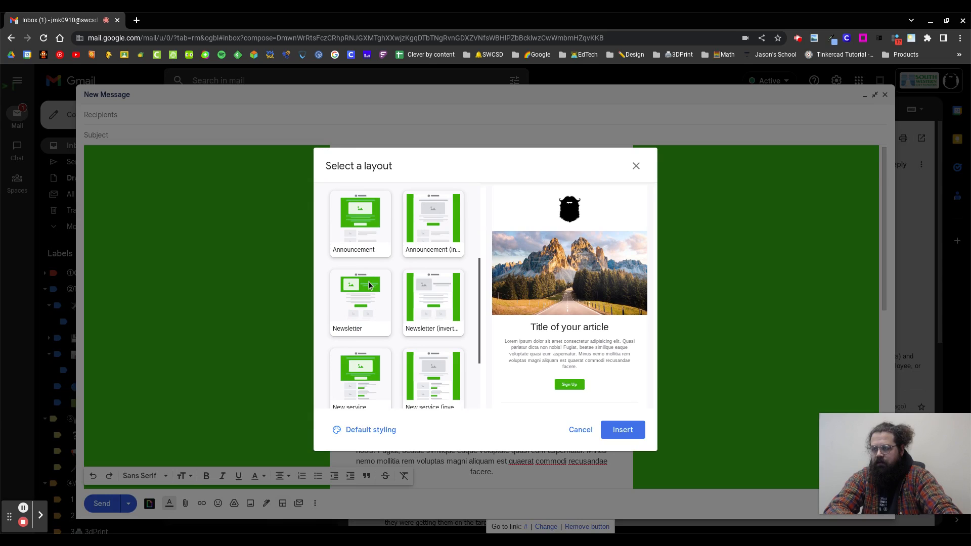
scroll(369, 286, up, 1)
click(360, 248)
click(623, 434)
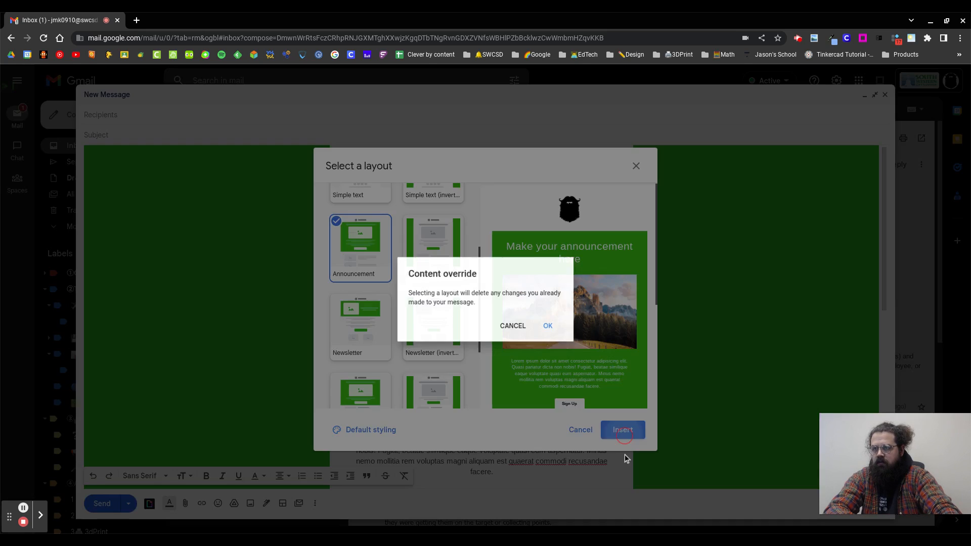
click(554, 329)
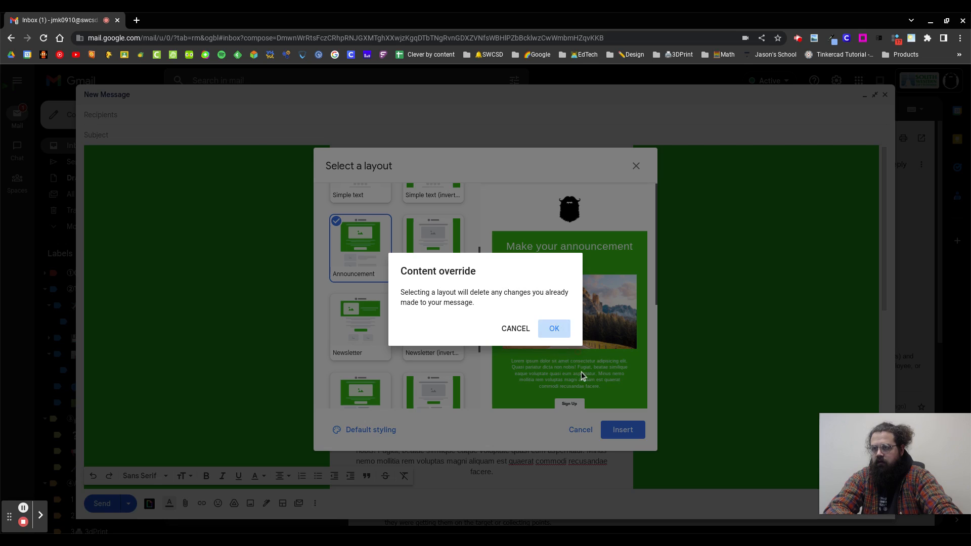
Look through the inserted Announcement layout from its headline and mountain image to the services section and footer
scroll(597, 339, down, 7)
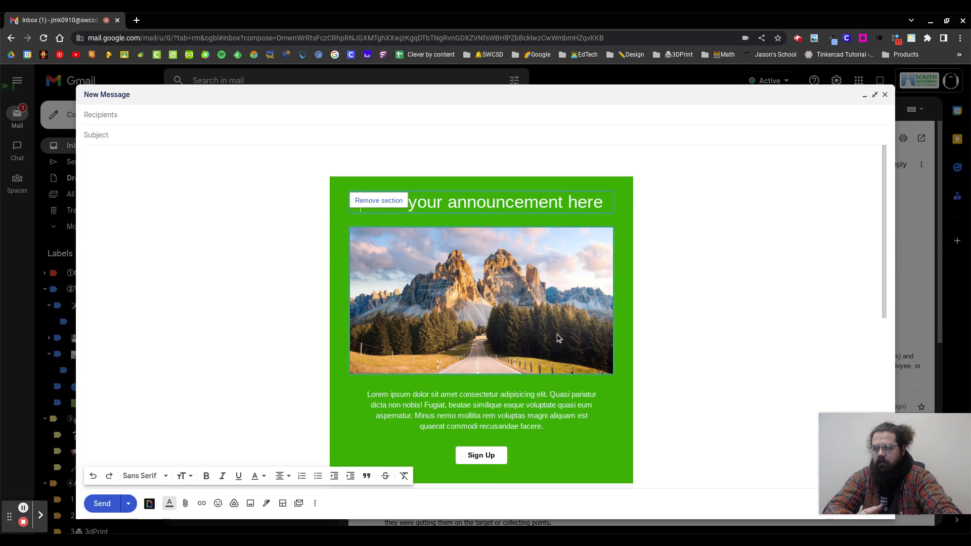
scroll(438, 233, up, 5)
scroll(440, 238, up, 1)
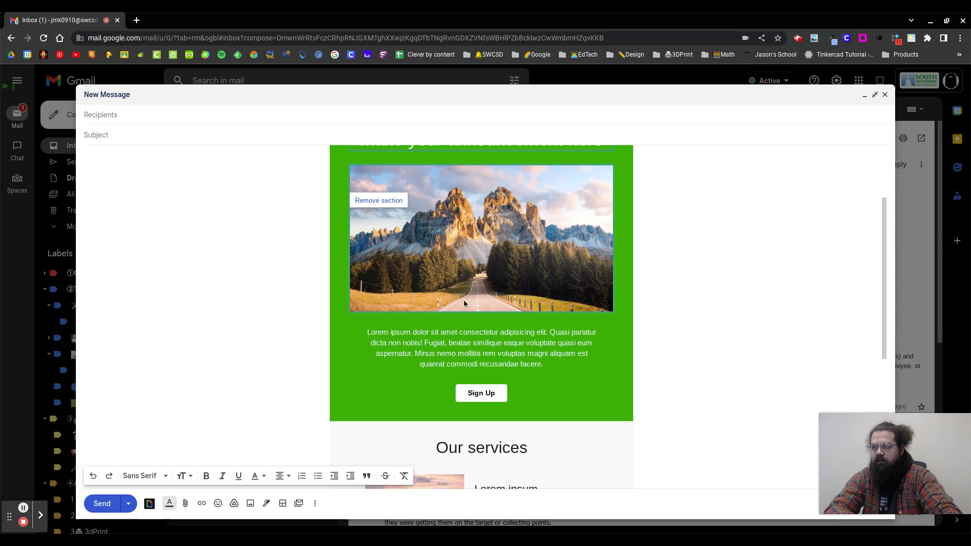
scroll(559, 303, down, 5)
scroll(546, 312, up, 4)
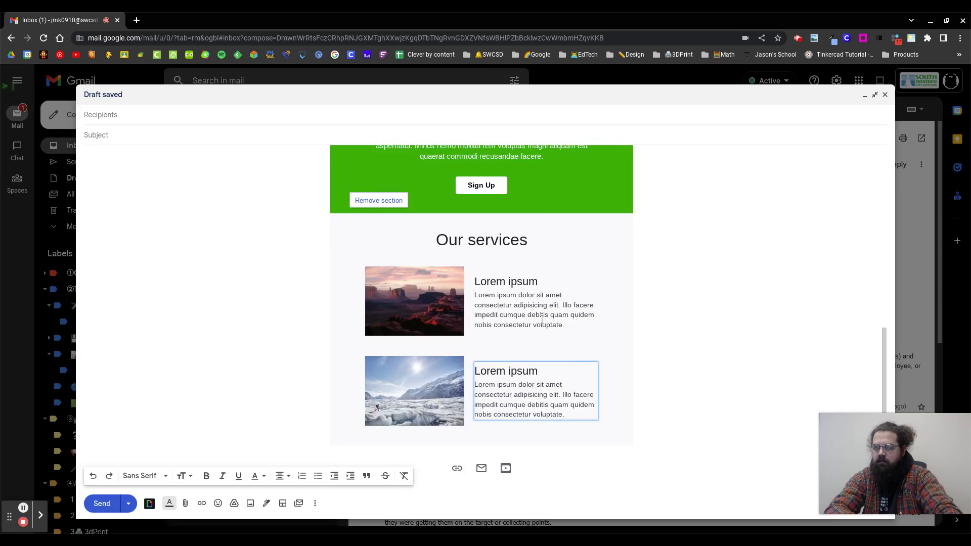
scroll(541, 309, up, 3)
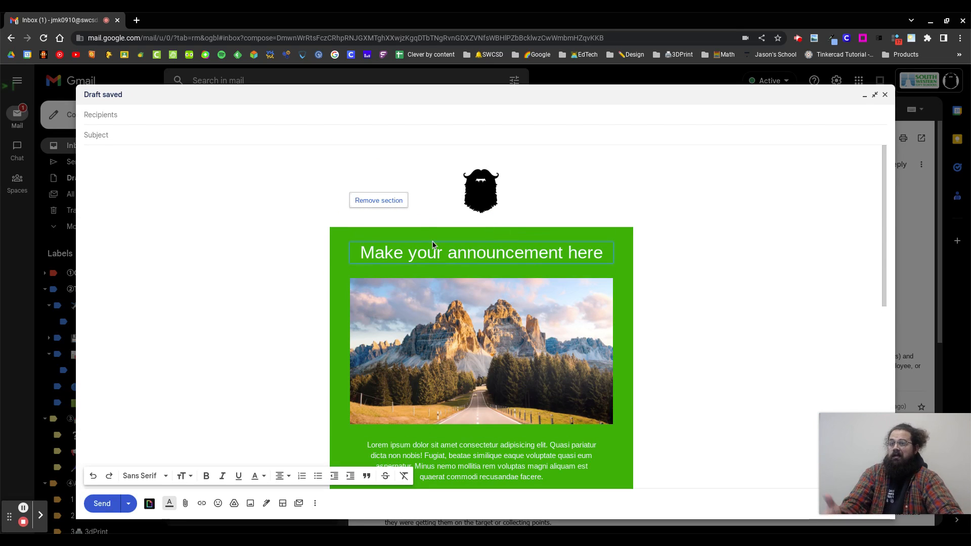
click(40, 515)
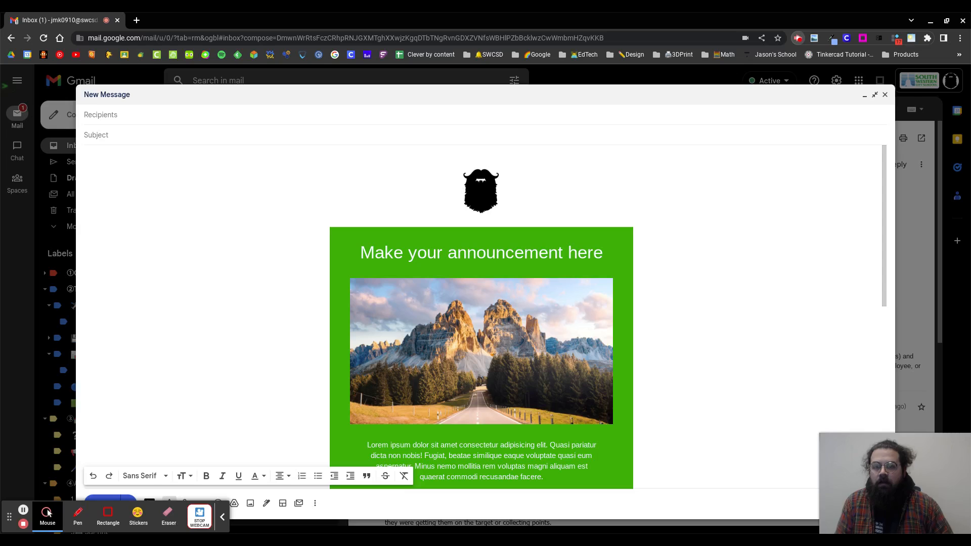